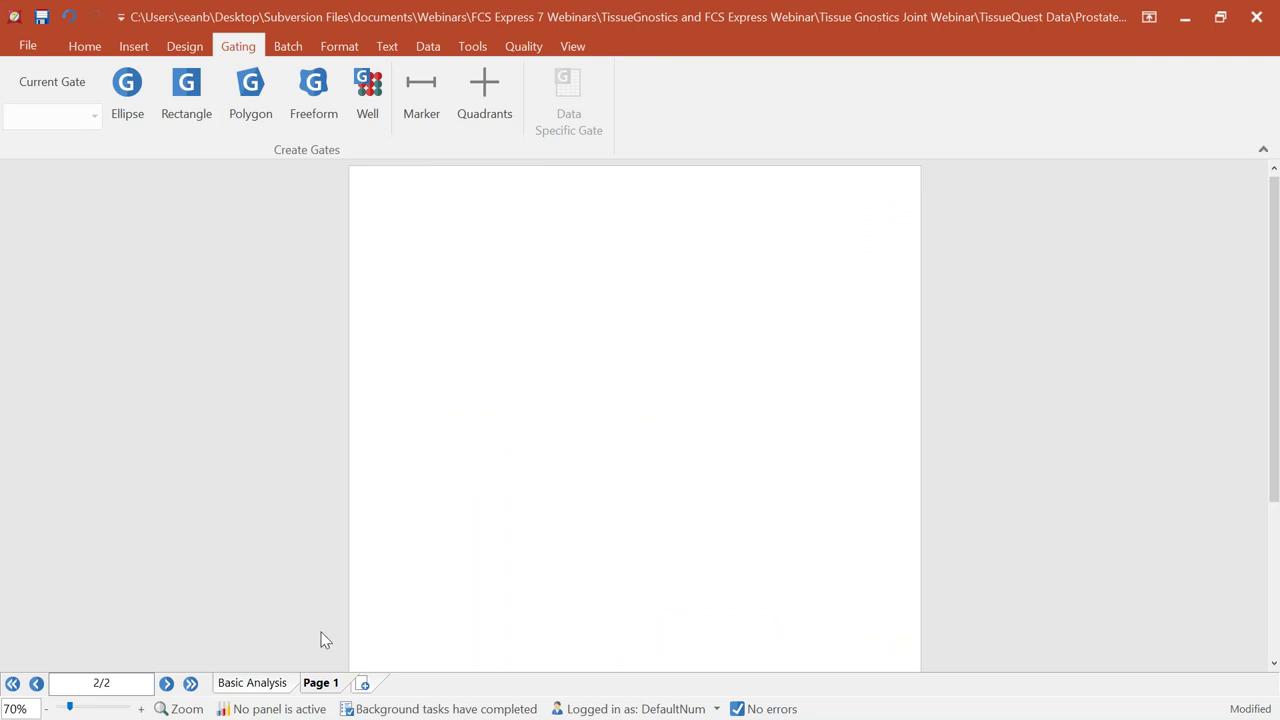
- Insert a Color Dot plot in the upper corner of the blank Page 1
left_click(128, 50)
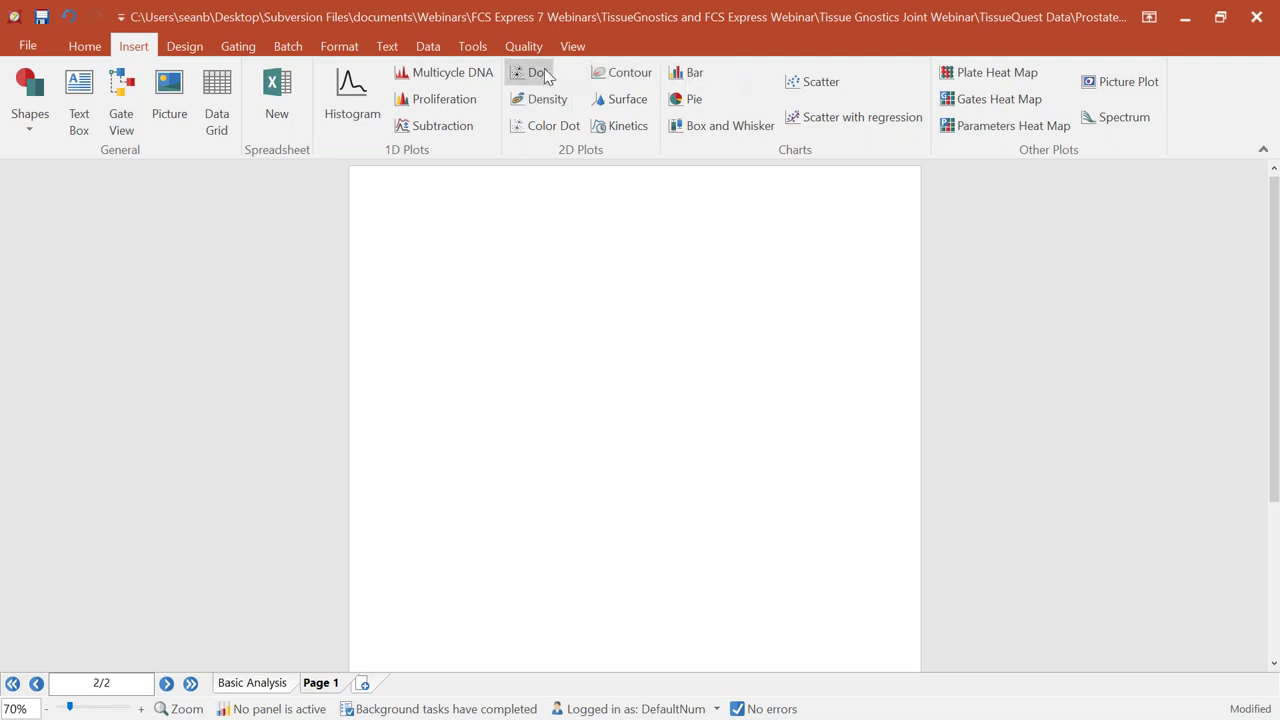
left_click(531, 118)
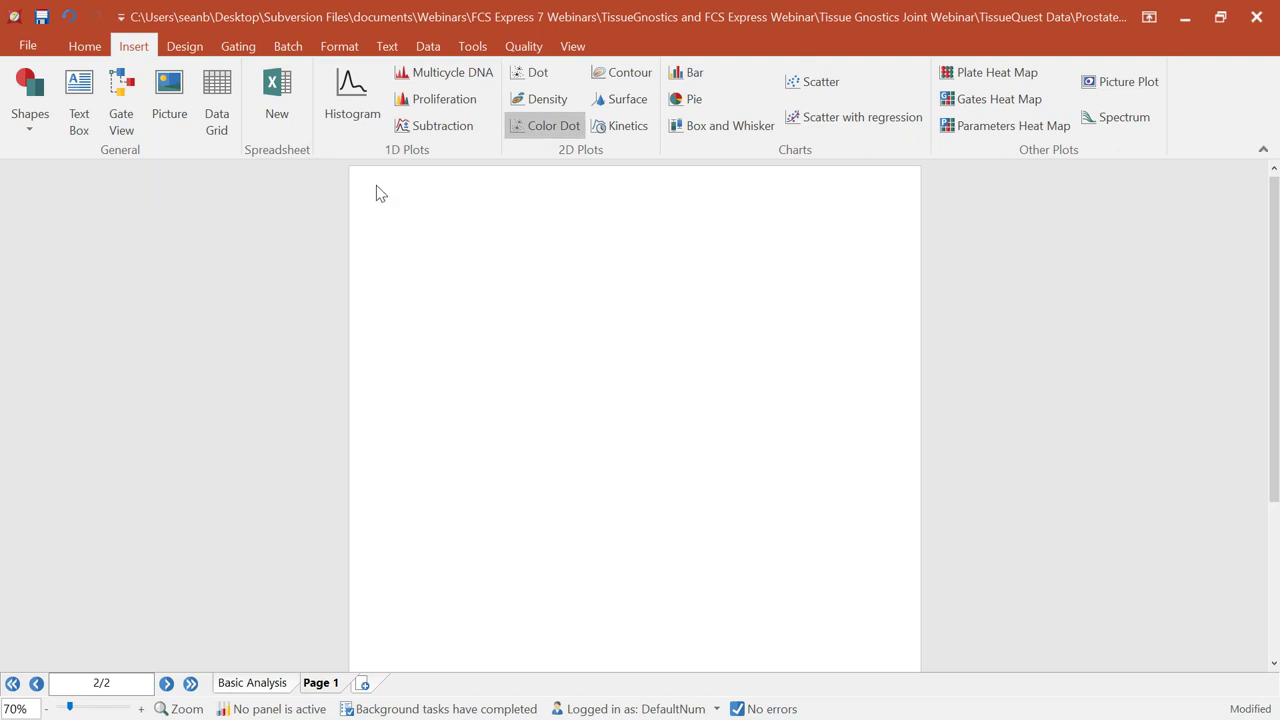
left_click_drag(368, 181, 642, 445)
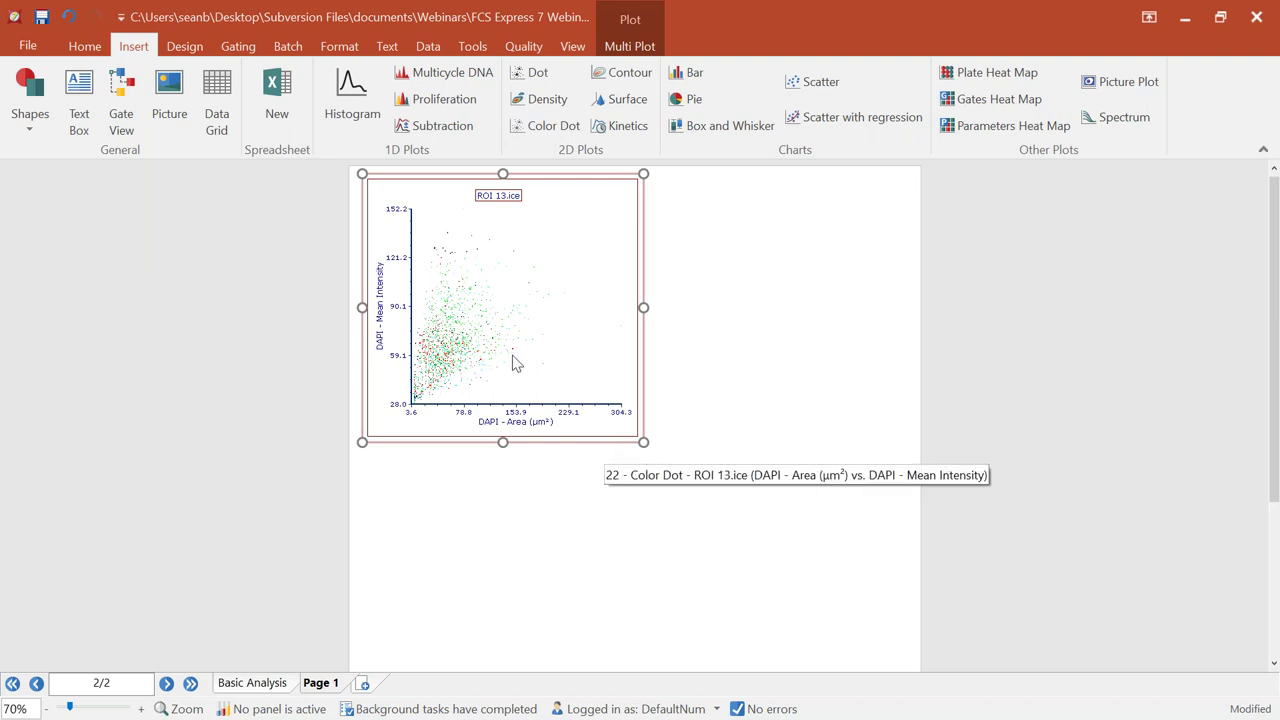
left_click(383, 293)
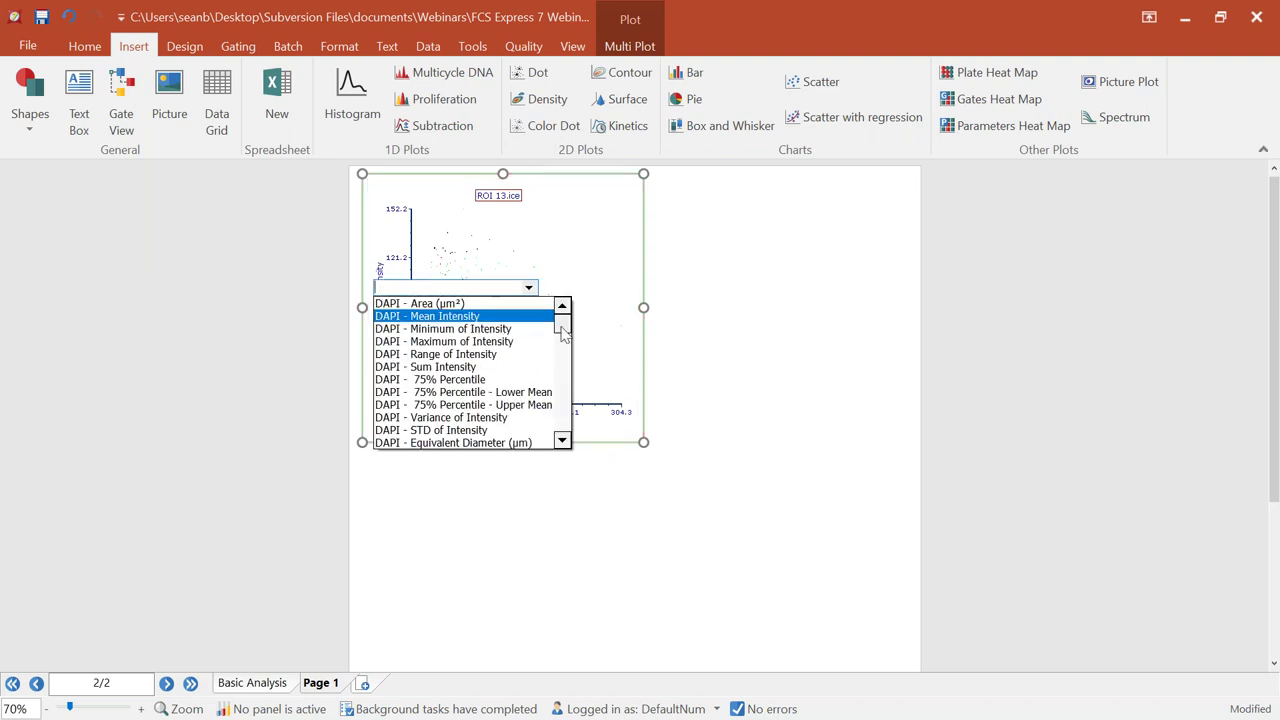
mouse_move(563, 326)
left_mouse_down()
mouse_move(563, 432)
mouse_move(578, 325)
left_mouse_up()
left_click(285, 253)
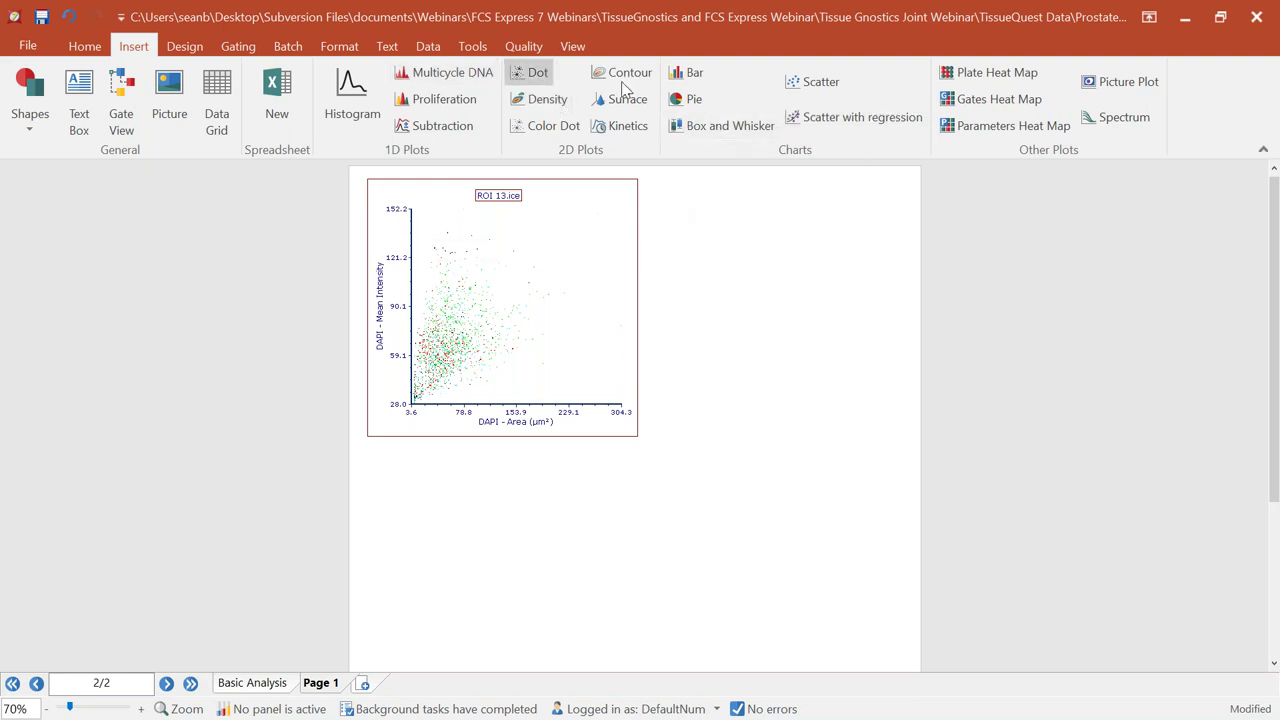
- Insert a Picture Plot beside the color dot plot
left_click(1130, 82)
left_click_drag(652, 176, 1110, 516)
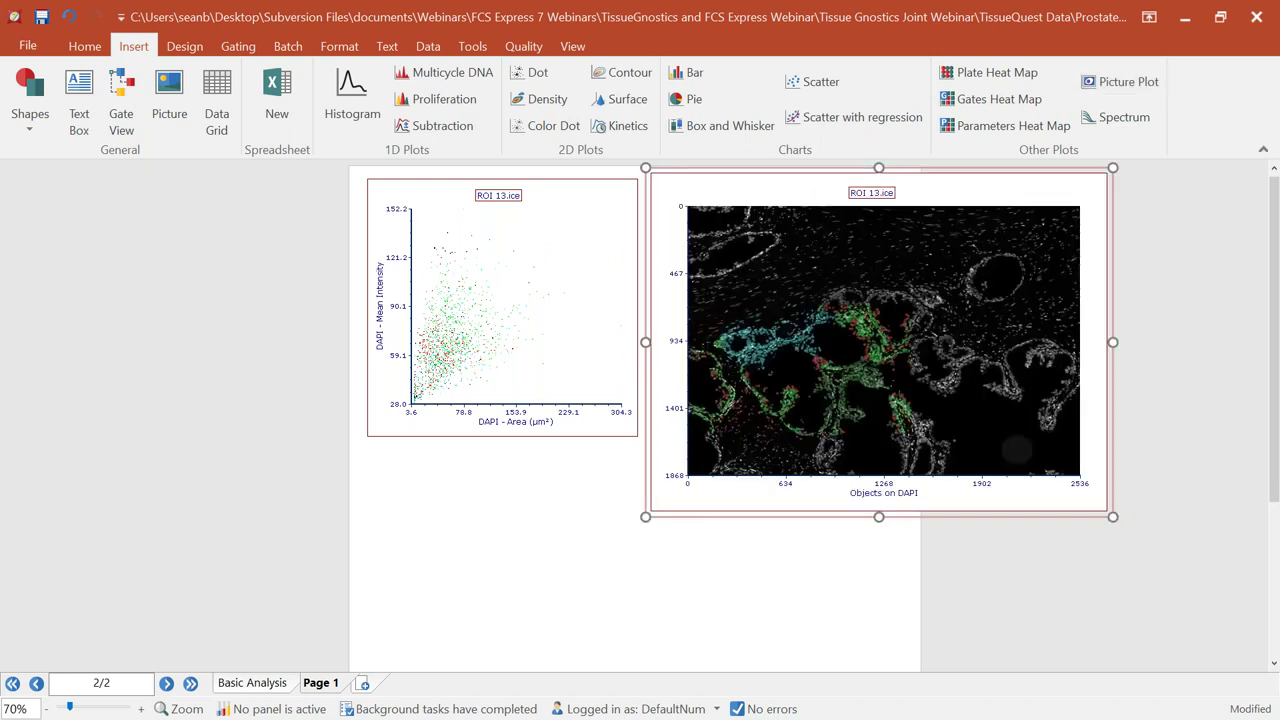
- Switch the picture plot's image to Objects on Texa, Objects on Cy 5 and back to Objects on DAPI
left_click(884, 490)
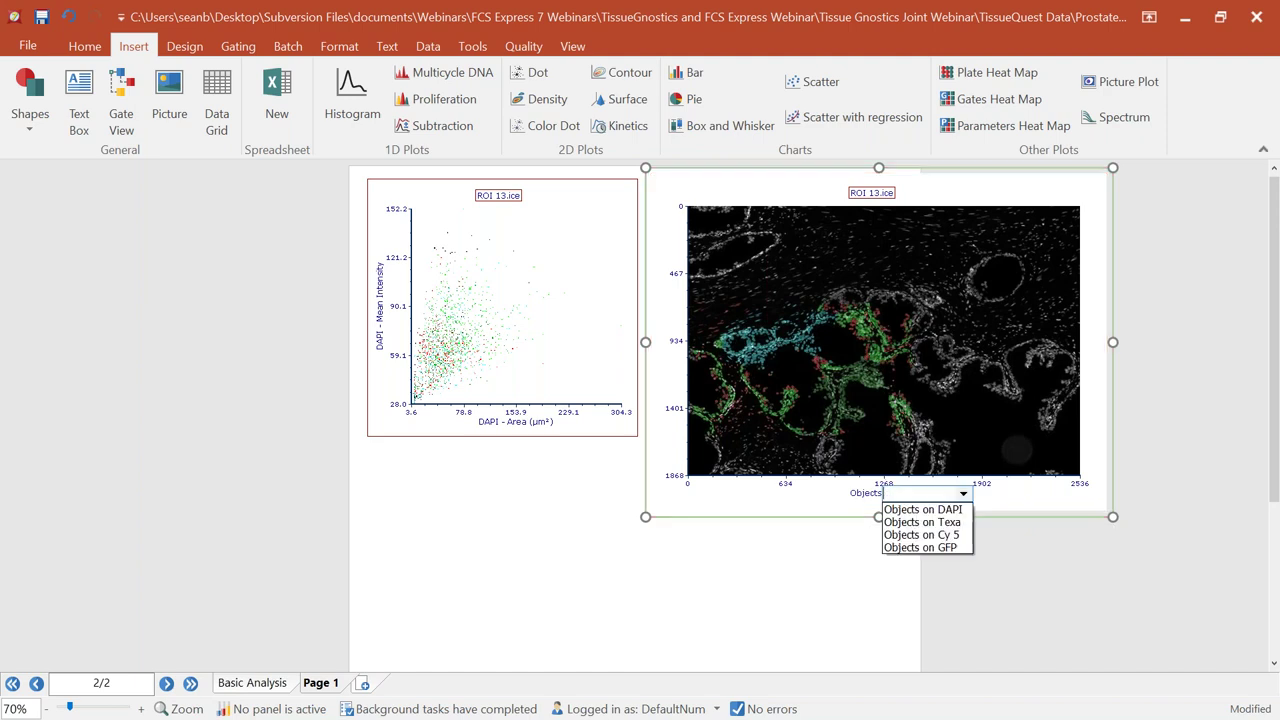
left_click(932, 522)
left_click(890, 491)
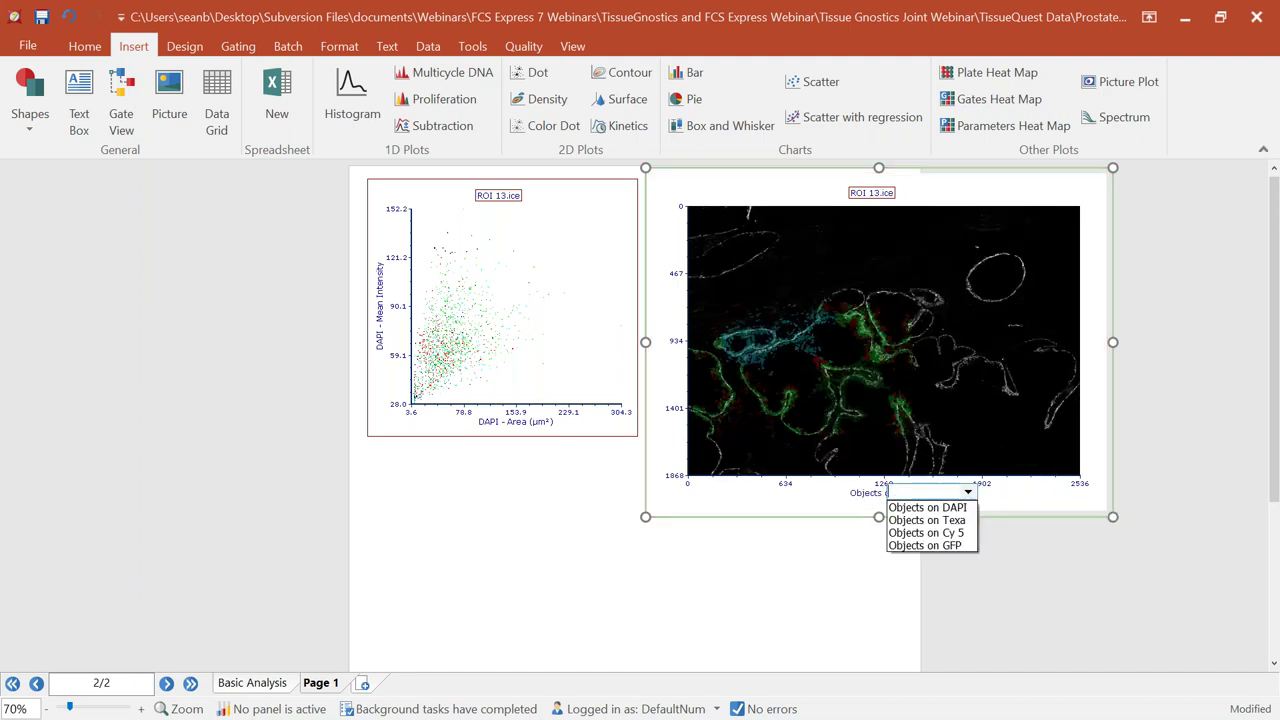
left_click(926, 532)
left_click(884, 494)
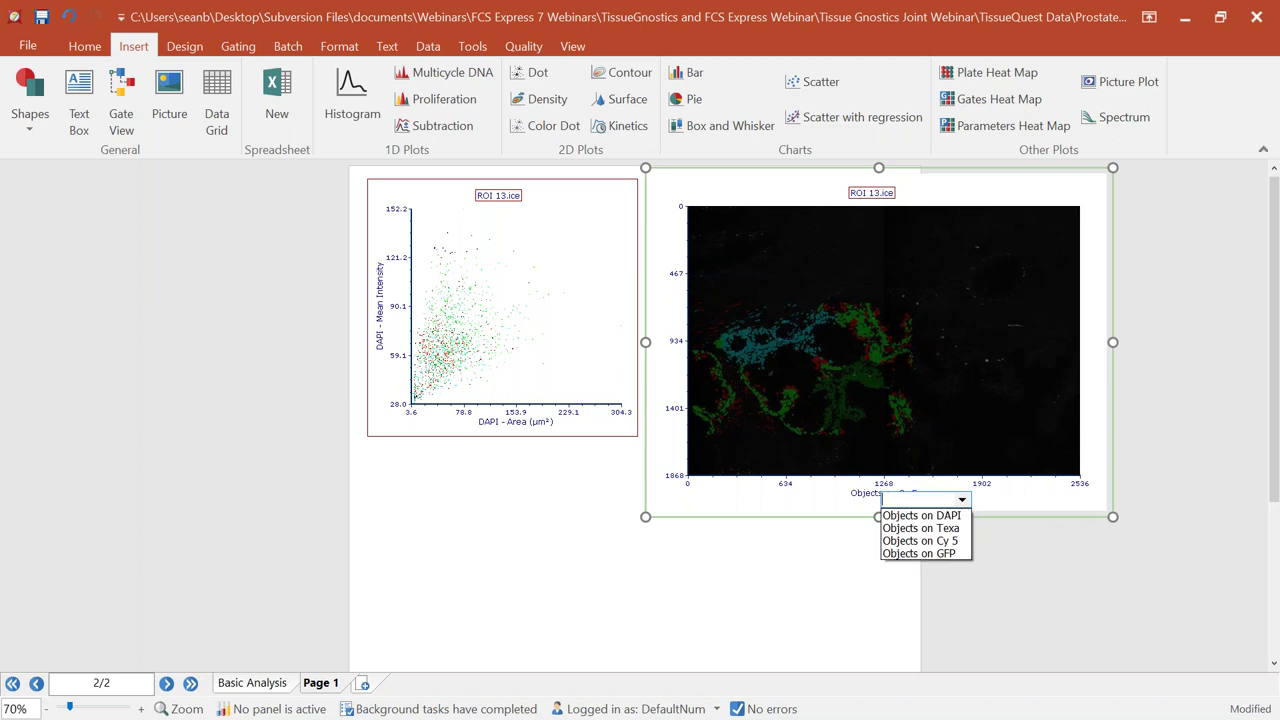
left_click(920, 515)
- Shrink the picture plot and place a duplicate of it directly below the original
left_click_drag(1112, 517, 992, 449)
key("ctrl+d")
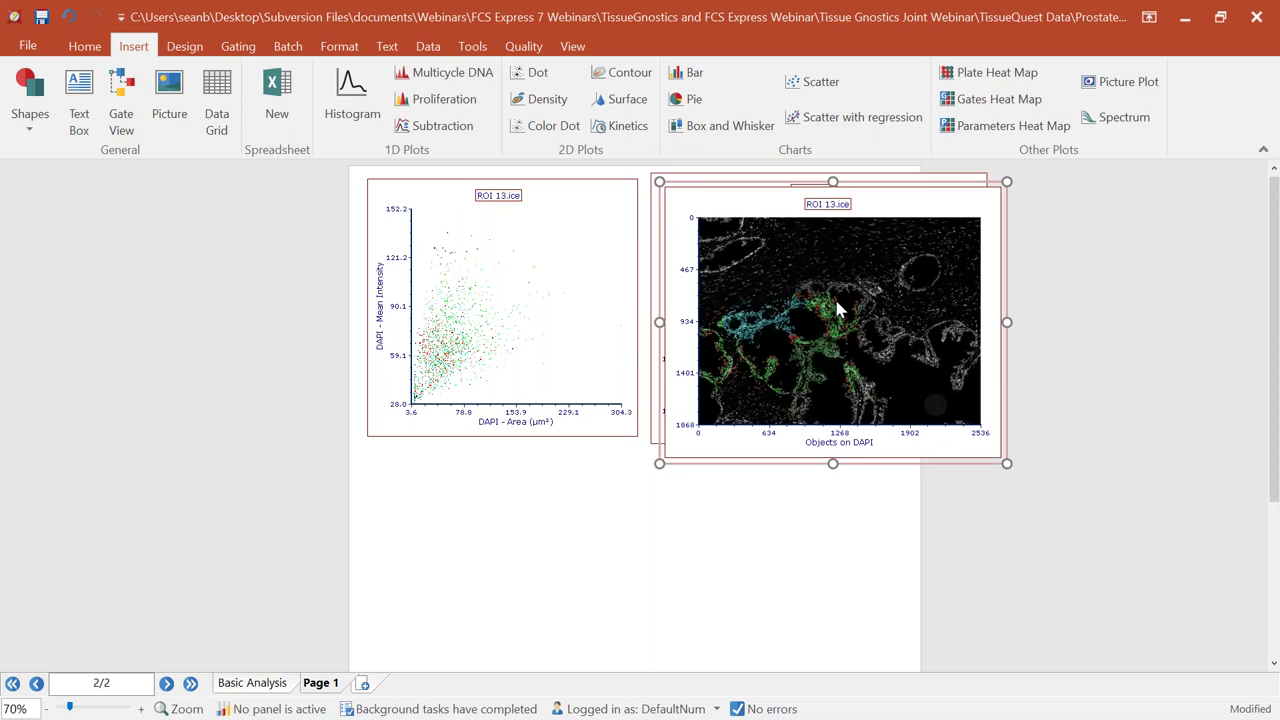
left_click_drag(708, 186, 712, 479)
- Set the lower picture plot to display Objects on Texa
scroll(830, 620, "down", 1)
left_click(832, 636)
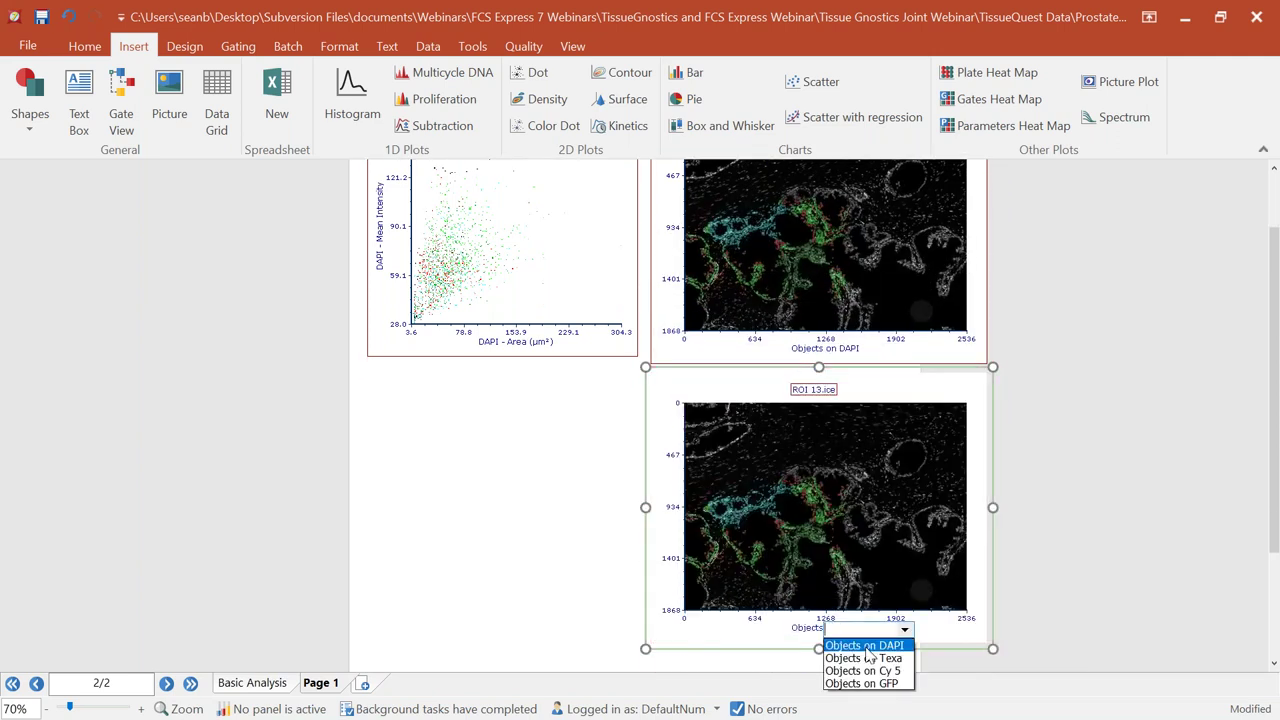
left_click(857, 659)
- Set the color dot plot's Y parameter to DAPI - Mean Intensity and its X parameter to Texa - Mean Intensity
scroll(1039, 464, "up", 1)
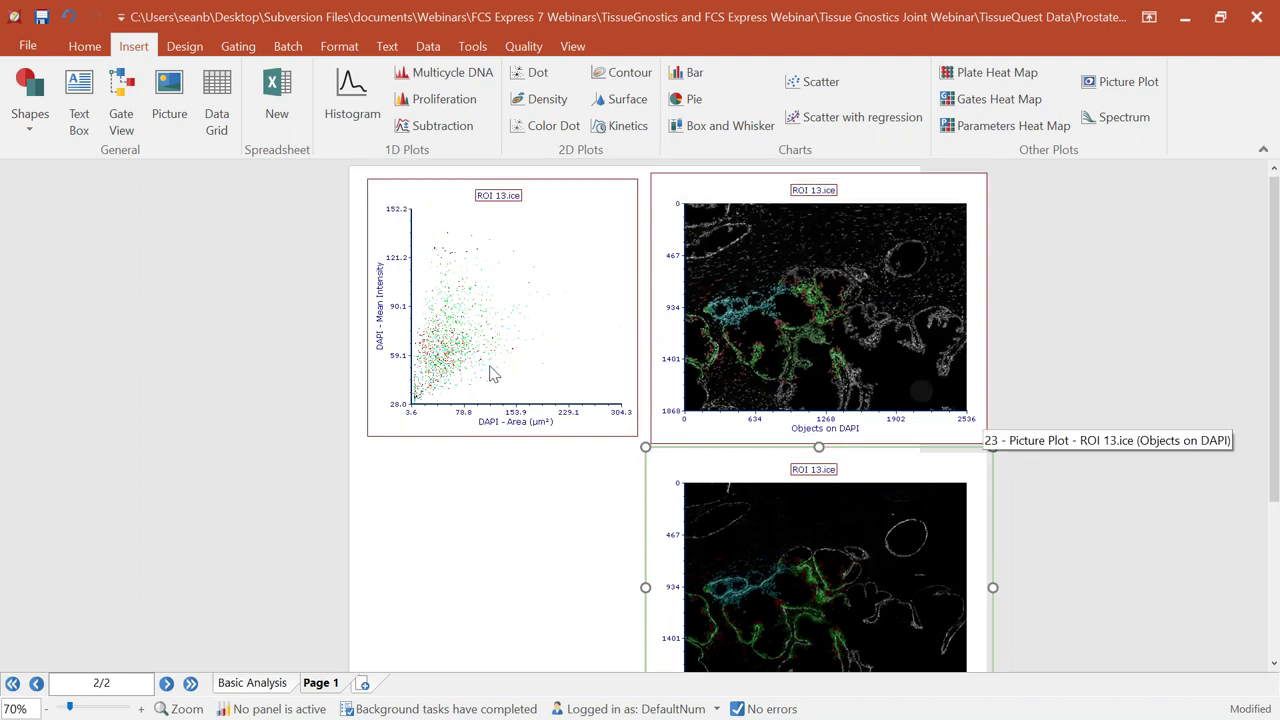
left_click(380, 287)
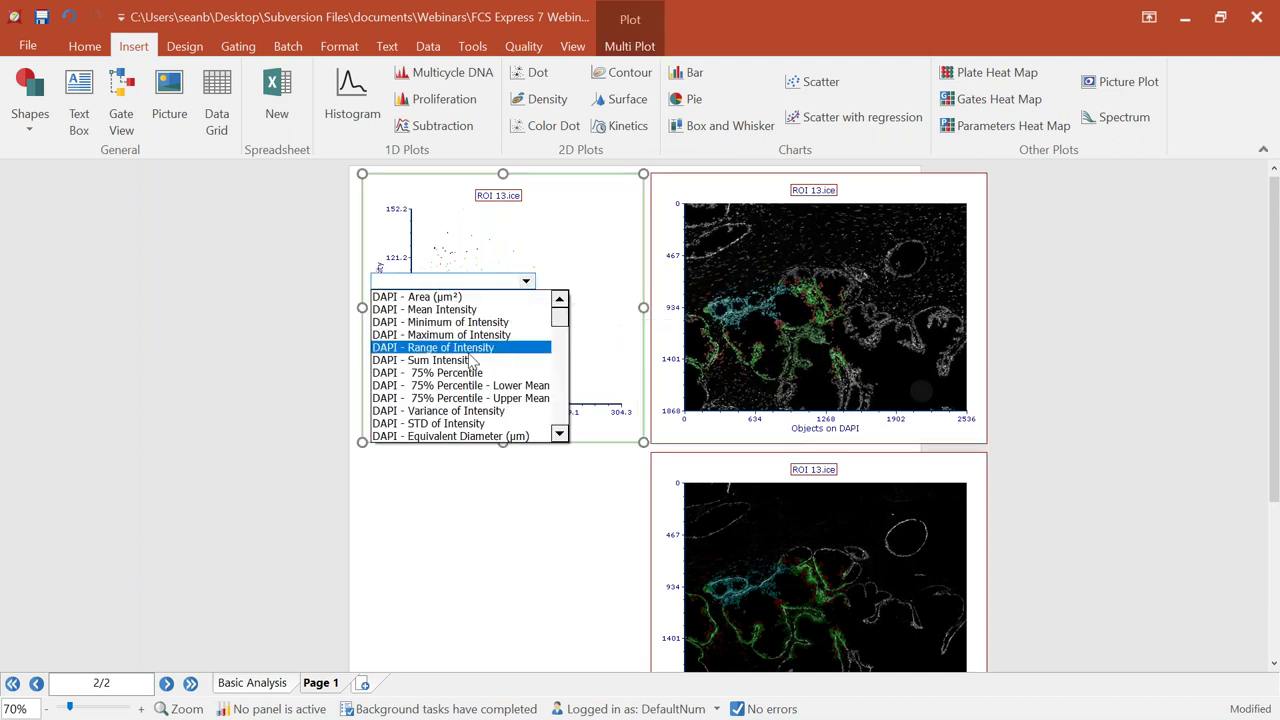
left_click(470, 310)
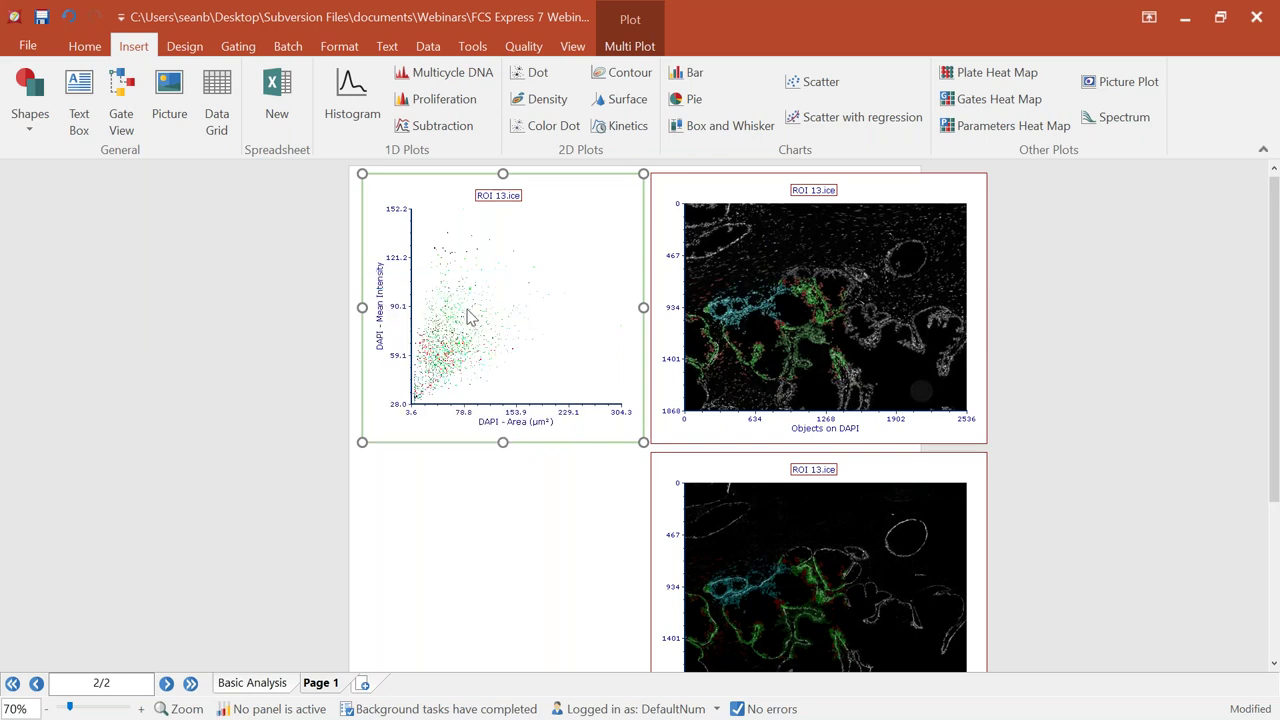
left_click(511, 424)
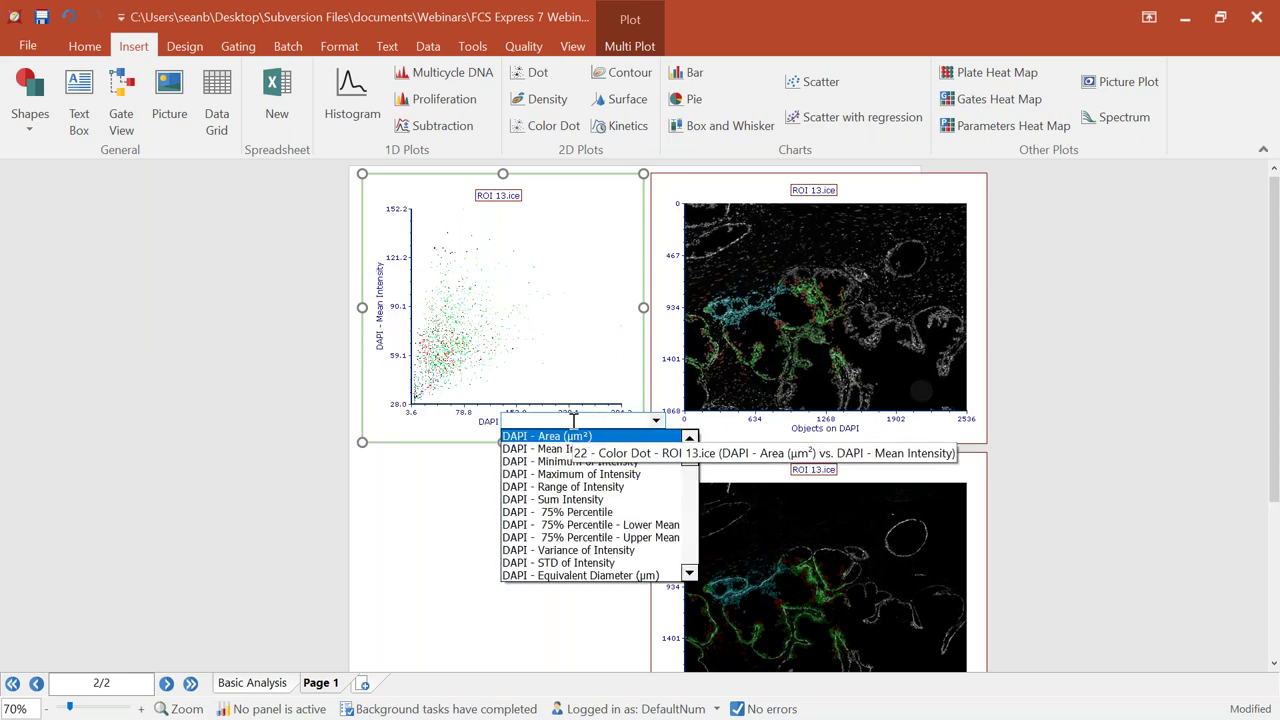
type("texa")
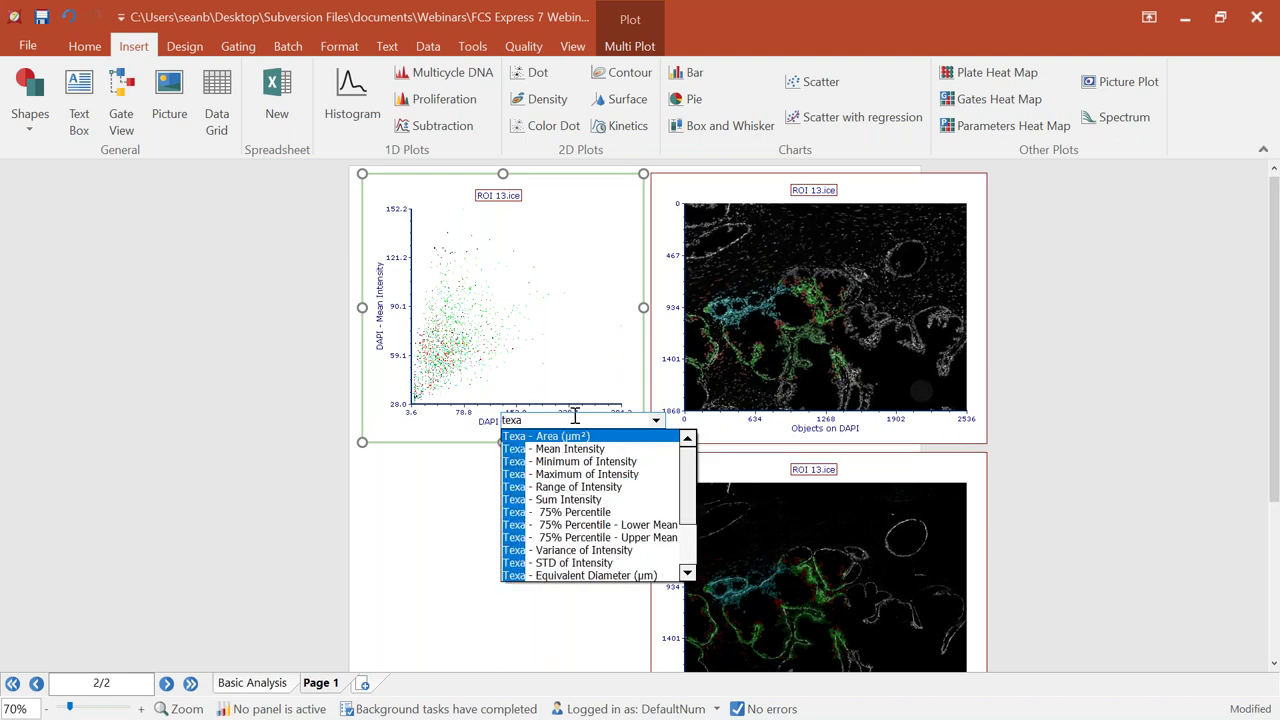
left_click(600, 449)
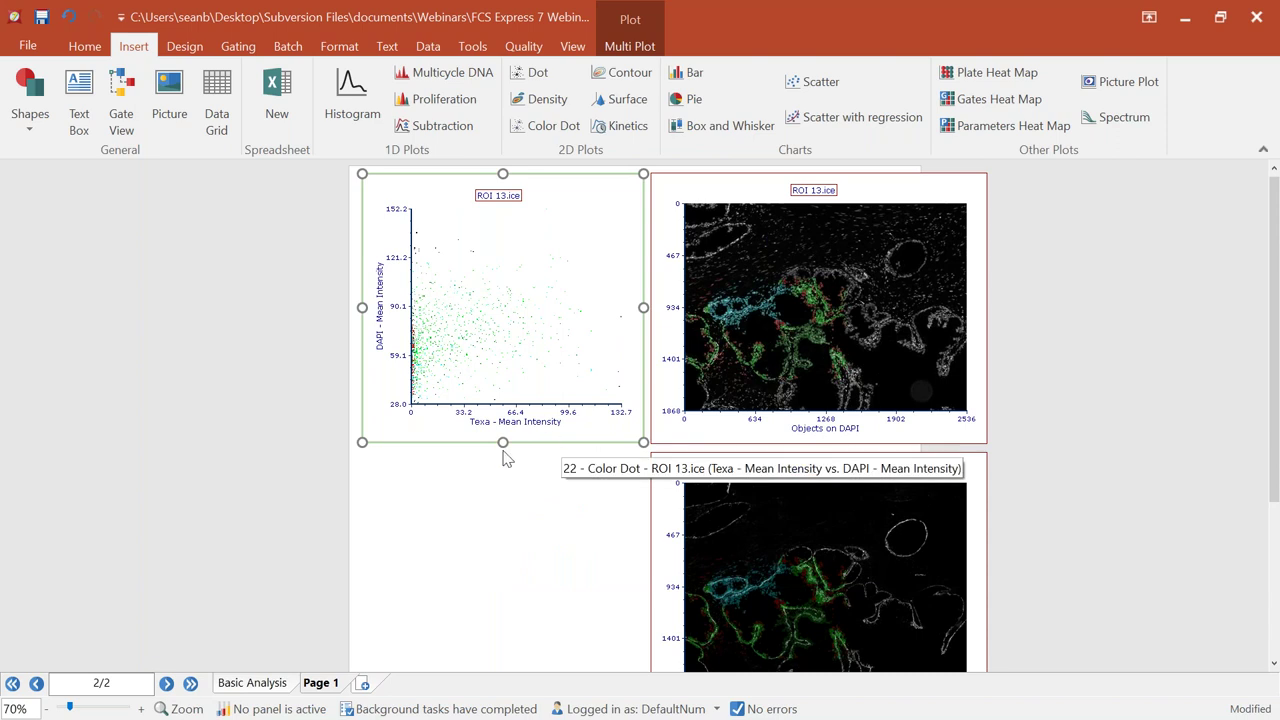
- Turn off automatic scaling for the color dot plot's Y axis and set its scale to Log
right_click(463, 336)
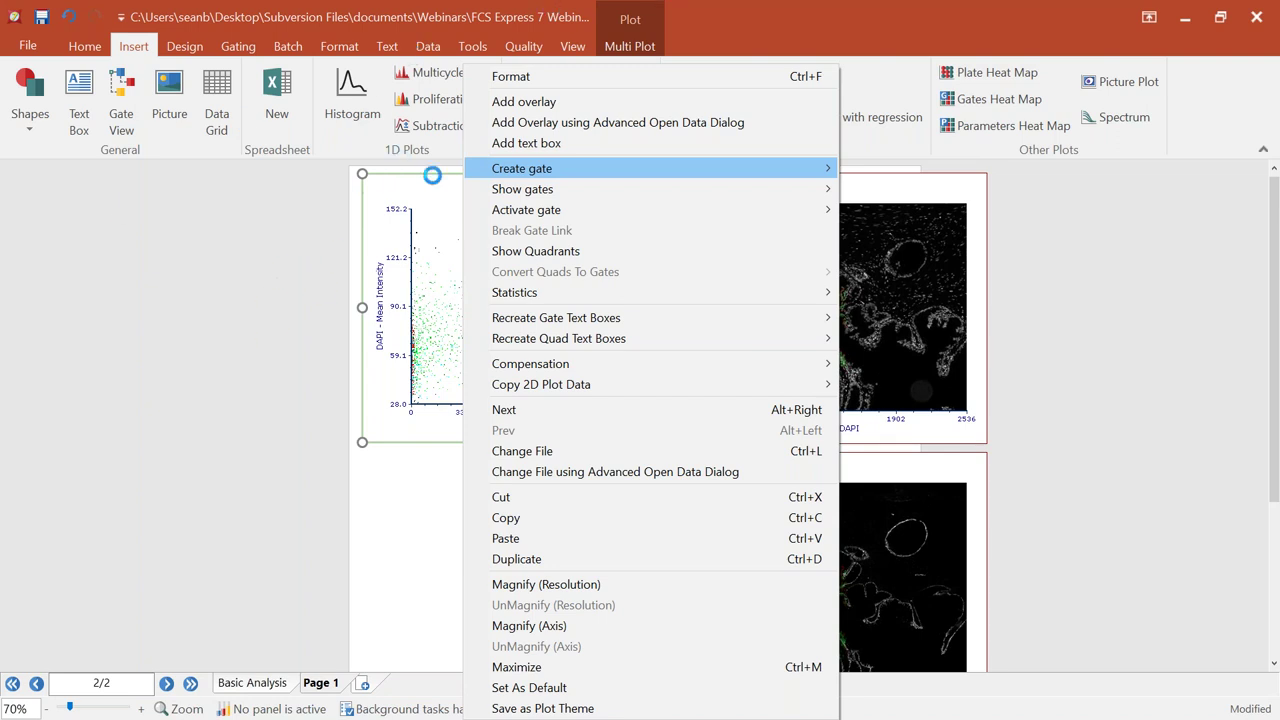
right_click(468, 292)
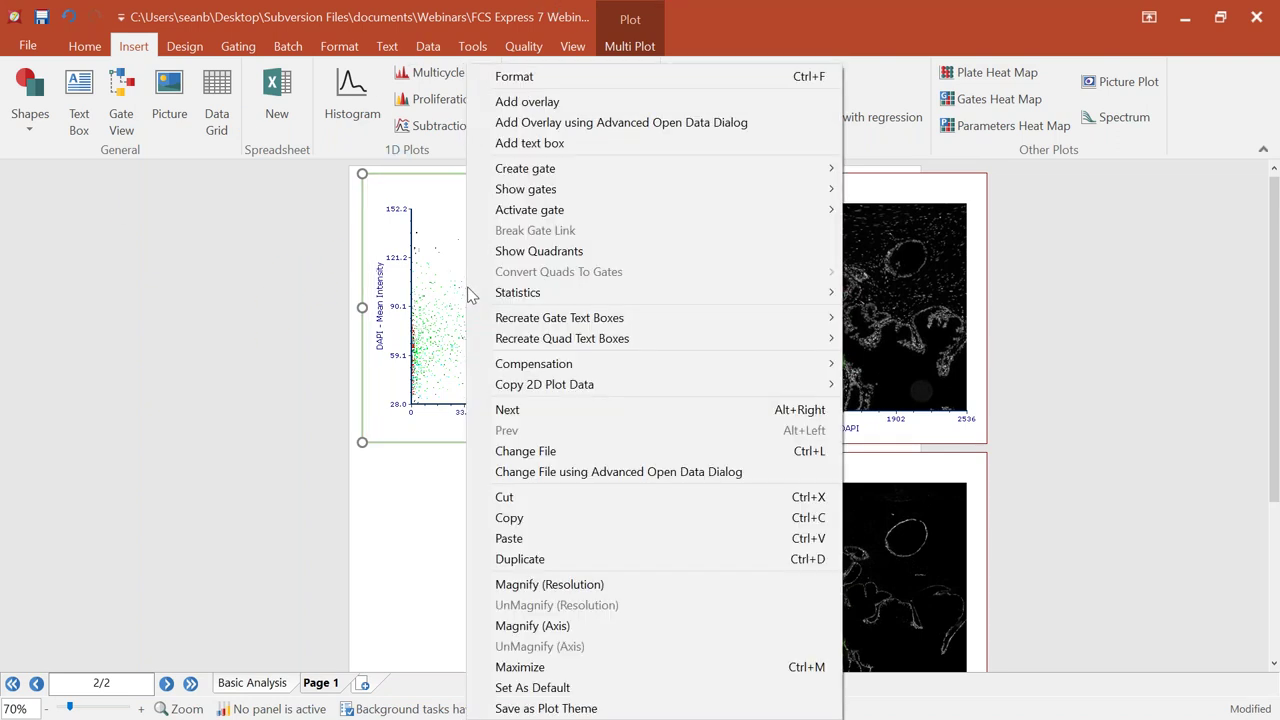
left_click(542, 74)
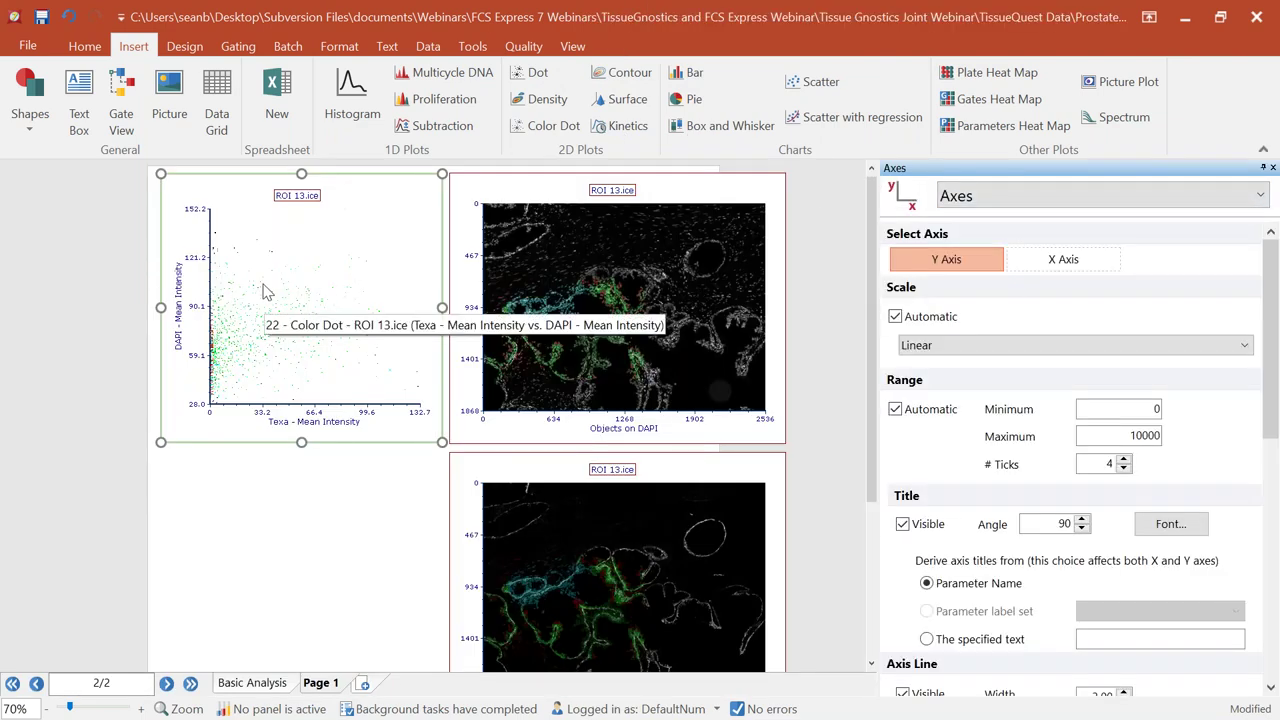
left_click(895, 317)
left_click(920, 345)
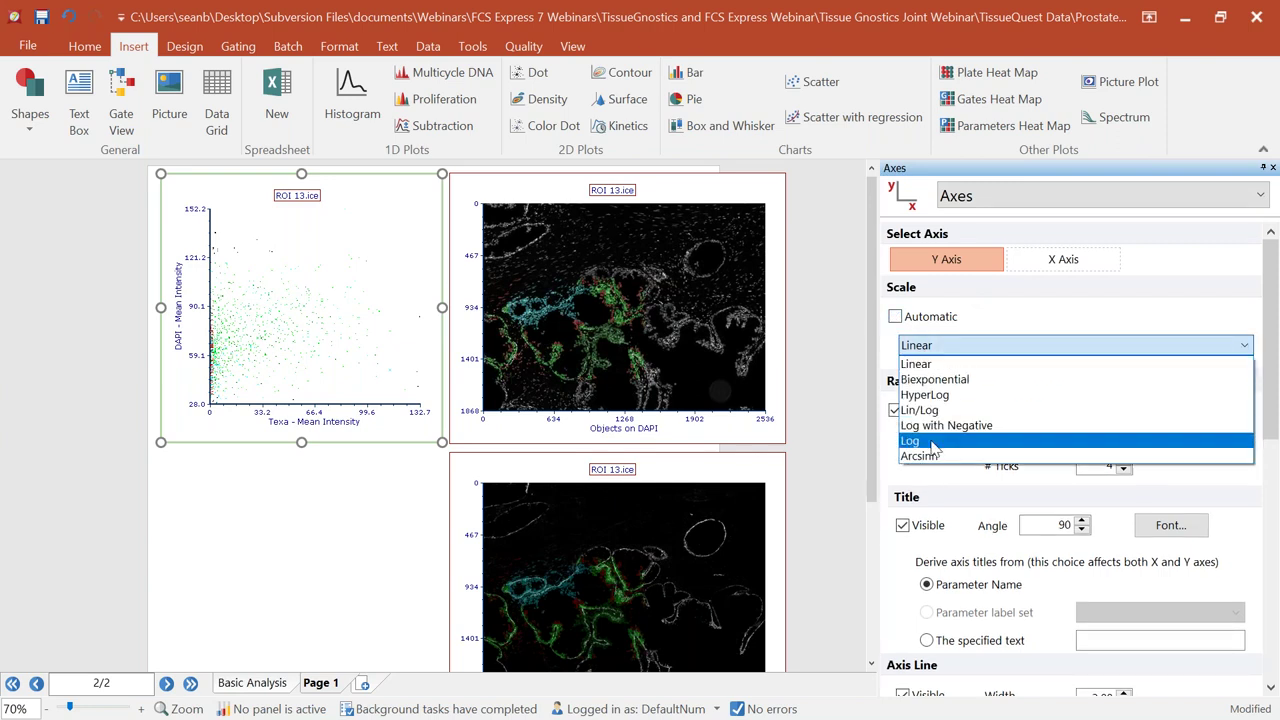
left_click(931, 441)
- Turn off automatic scaling for the color dot plot's X axis and set its scale to Log
left_click(1068, 266)
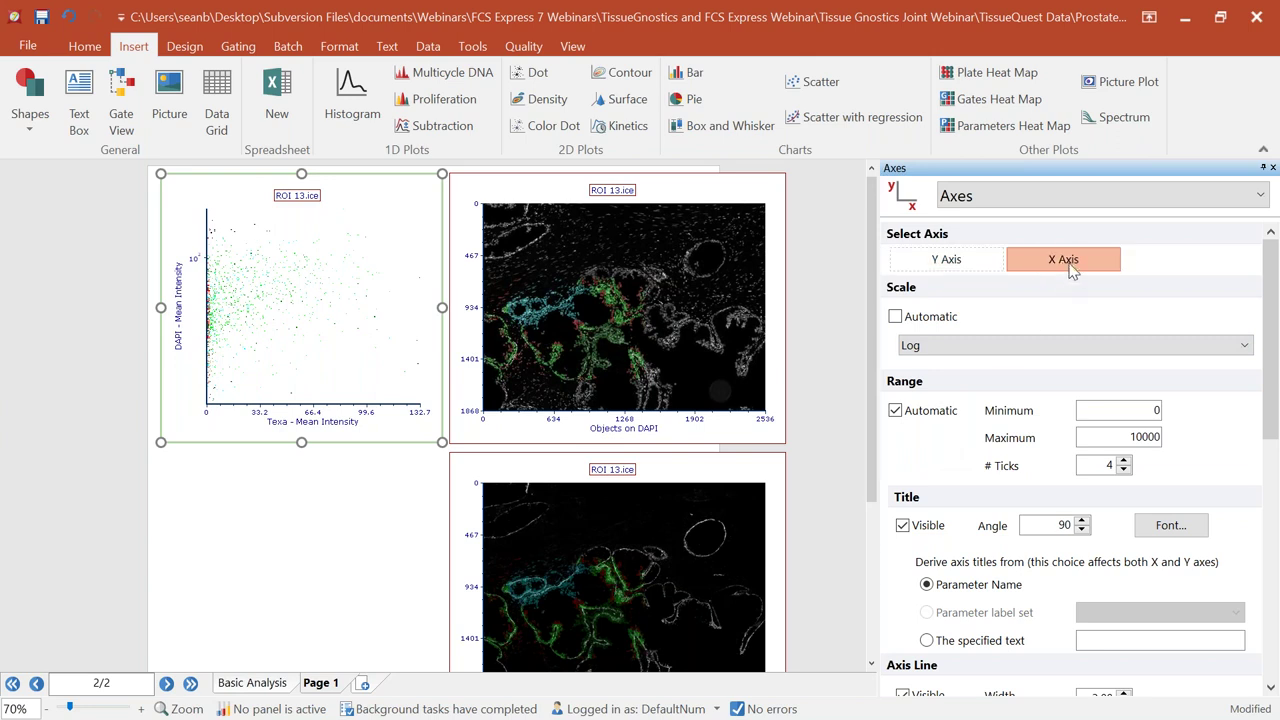
left_click(895, 316)
left_click(915, 348)
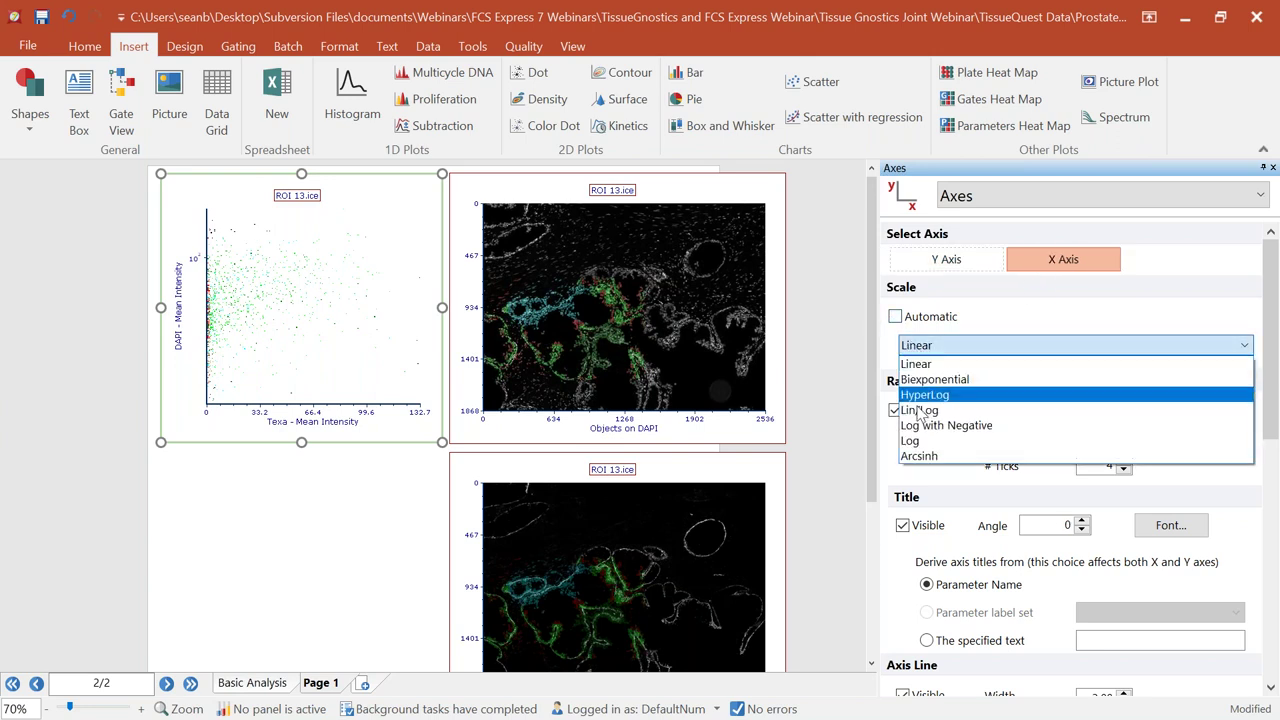
left_click(915, 441)
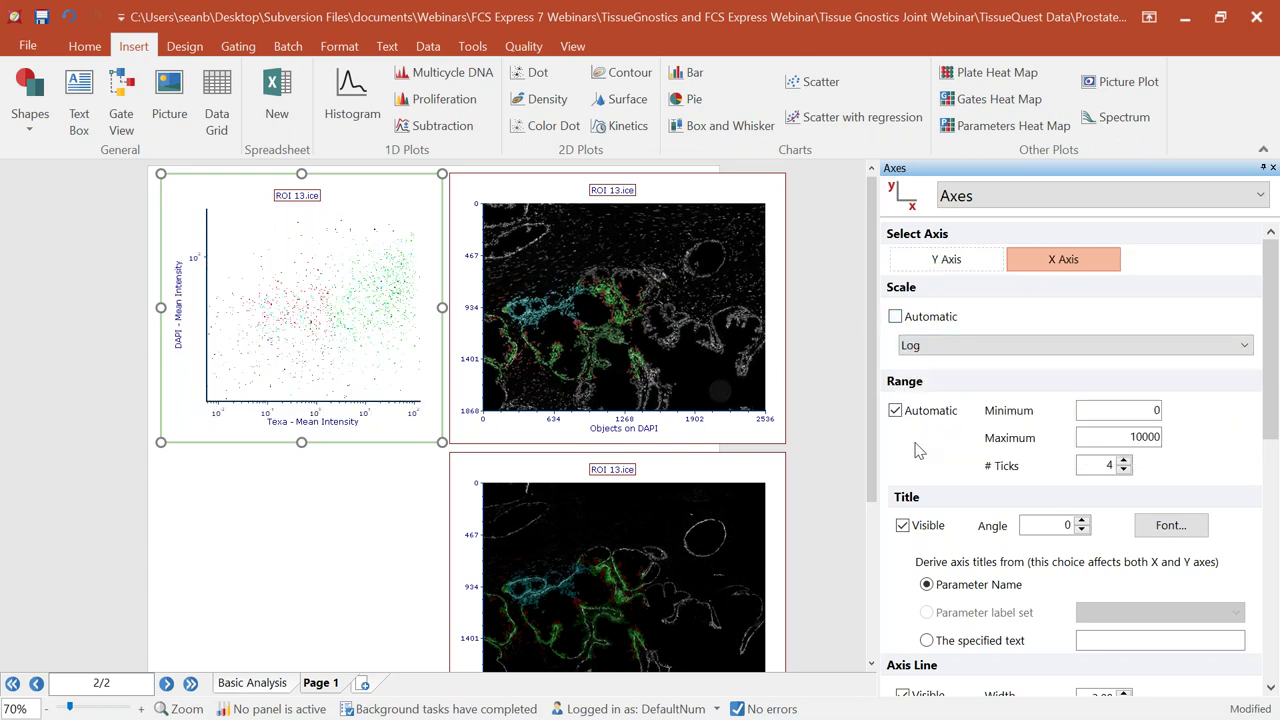
- Set the dot size of the color dot plot's ROI 13.ice overlay to 3
left_click(1010, 196)
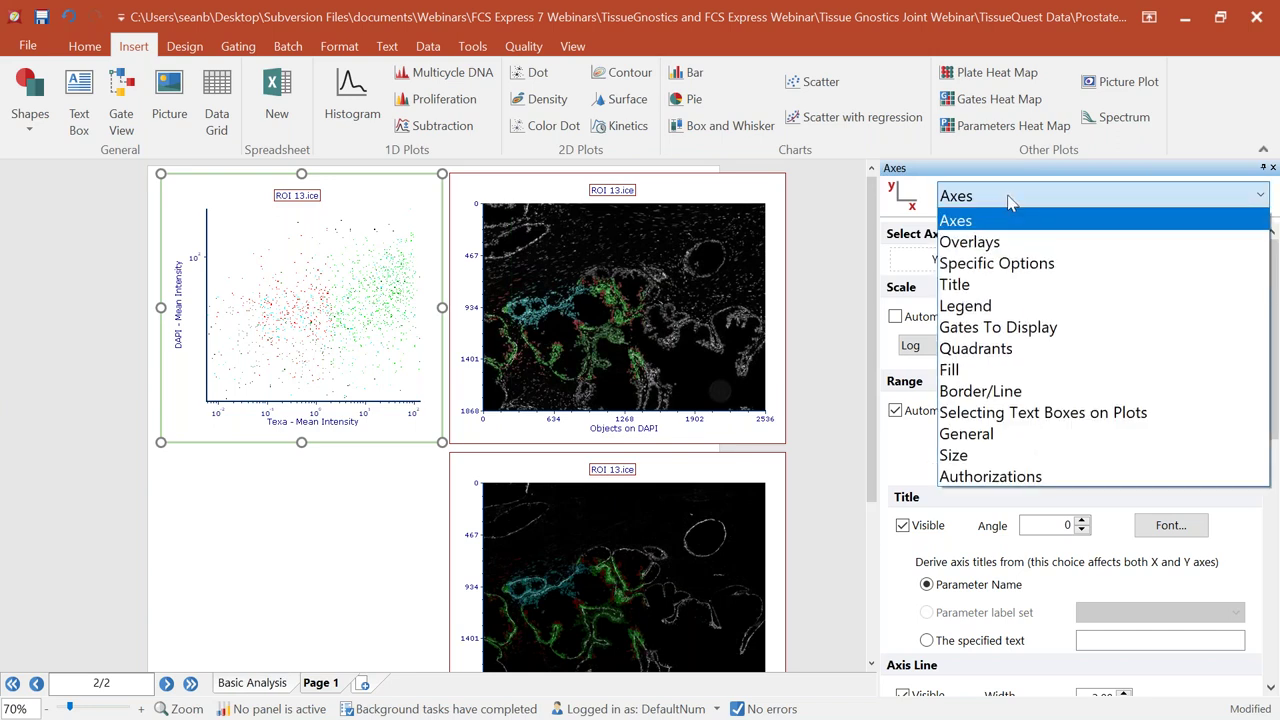
left_click(1003, 242)
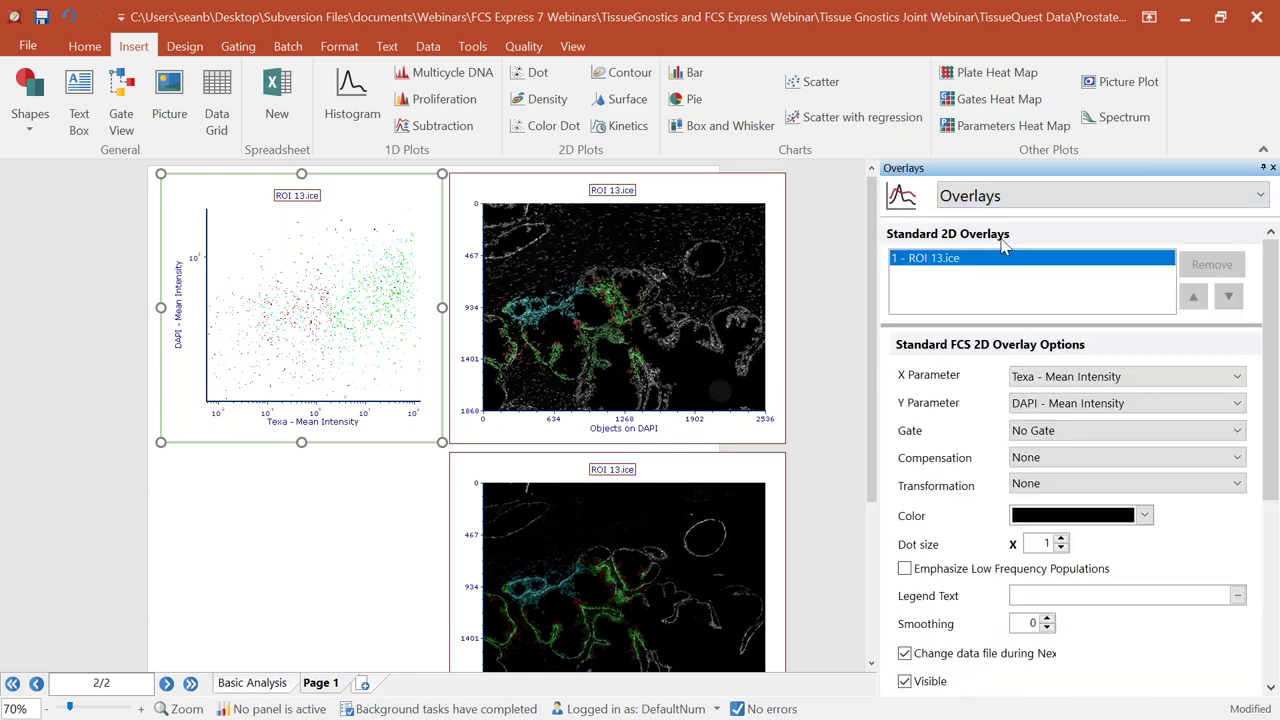
left_click(1061, 539)
left_click(1061, 539)
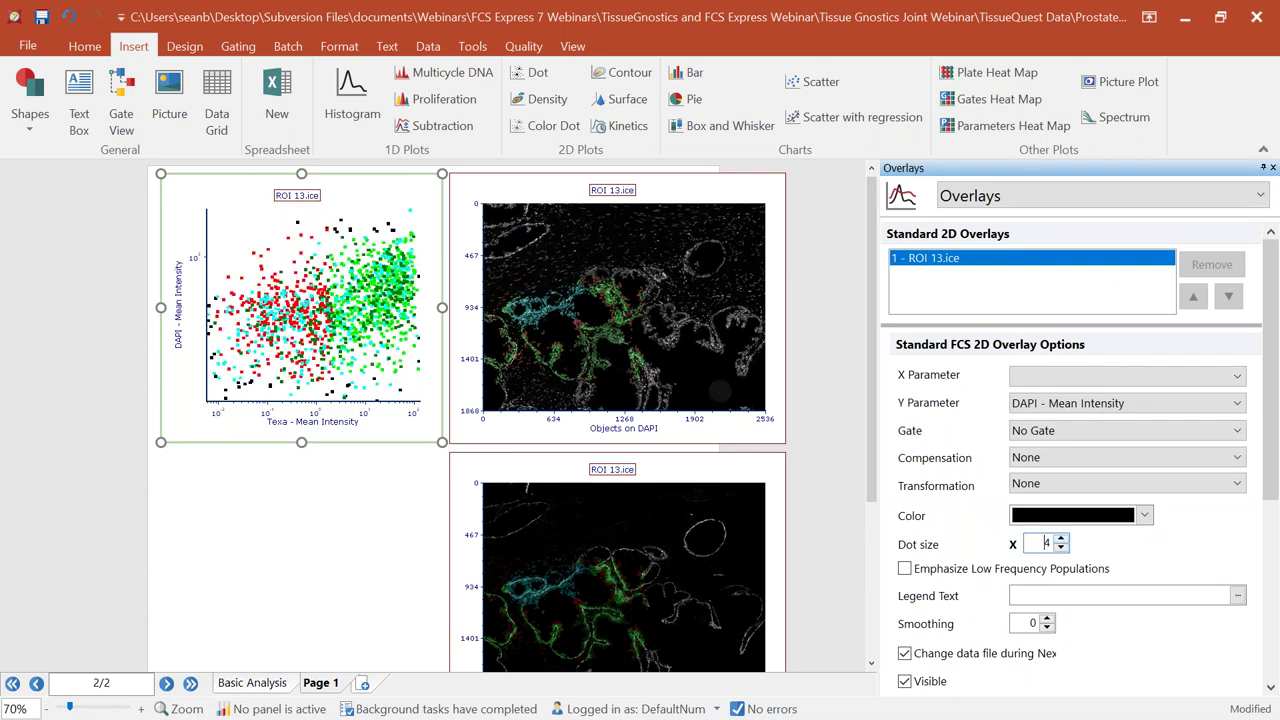
left_click(1061, 539)
left_click(1061, 548)
left_click(1061, 548)
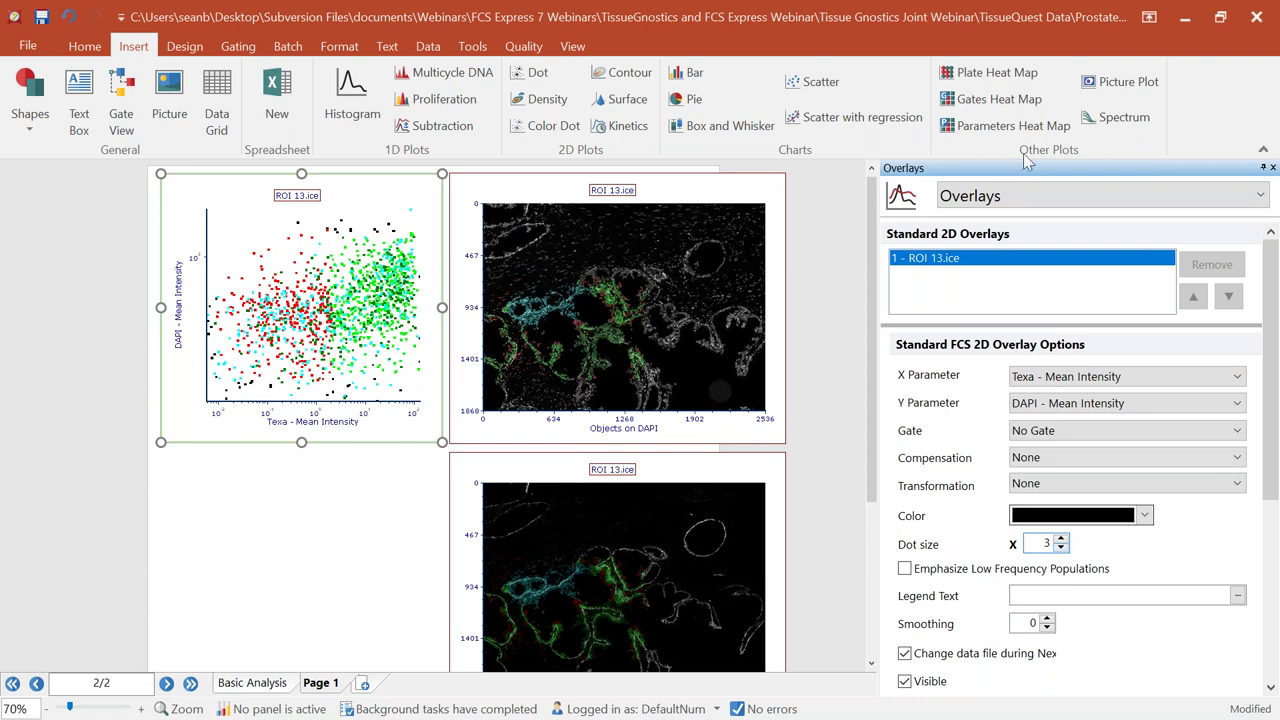
- Limit the color dot plot's displayed gate colors to only the Dapi Positive and ROI gates, and close the formatting options
left_click(1015, 196)
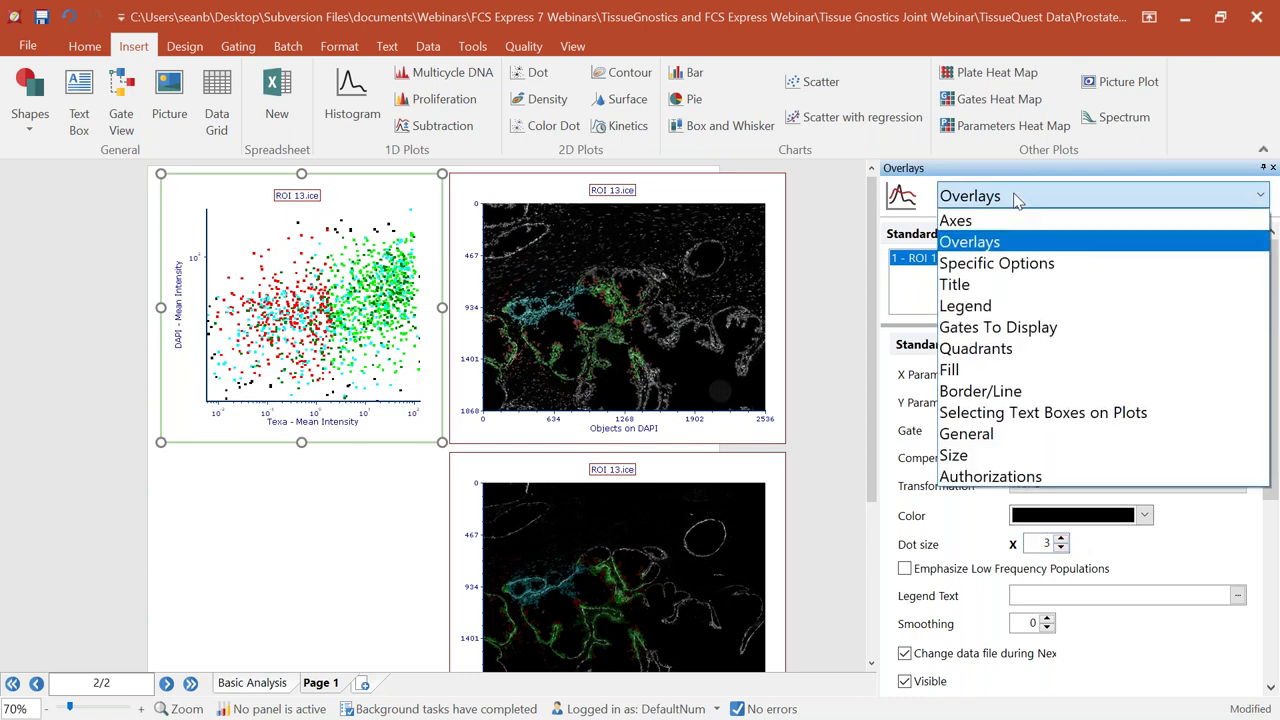
left_click(1000, 333)
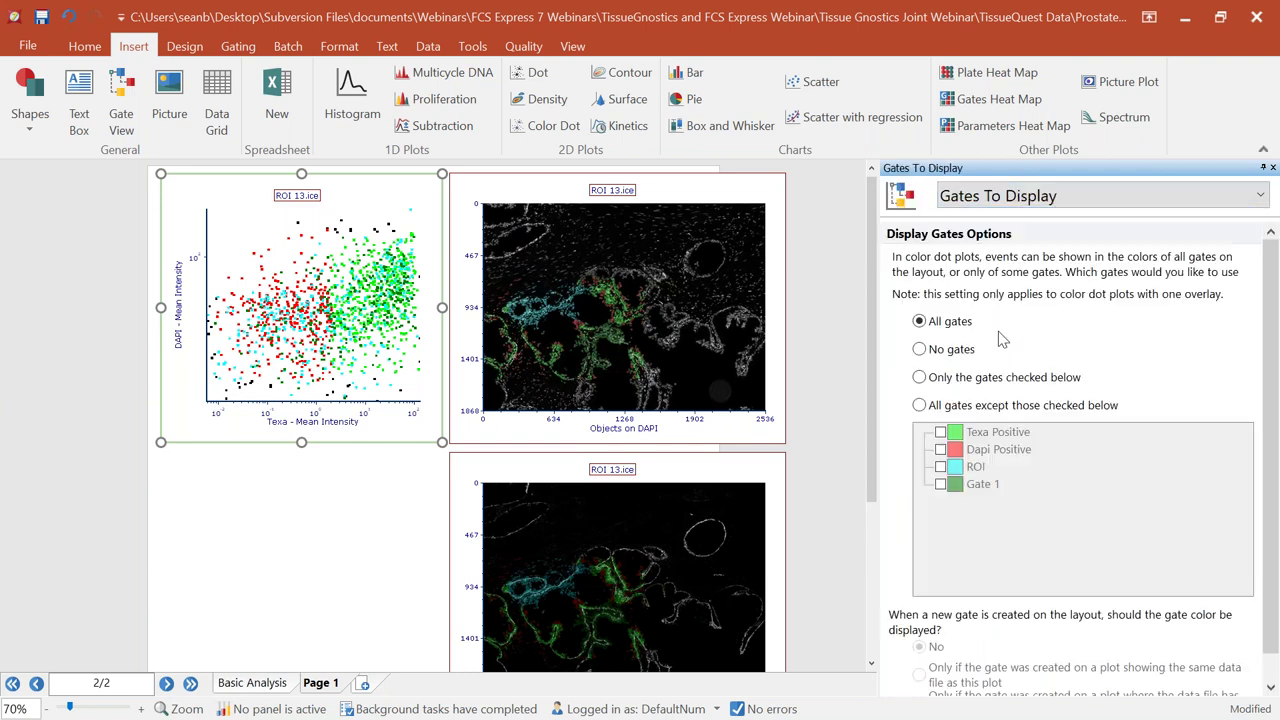
left_click(919, 377)
left_click(940, 449)
left_click(940, 466)
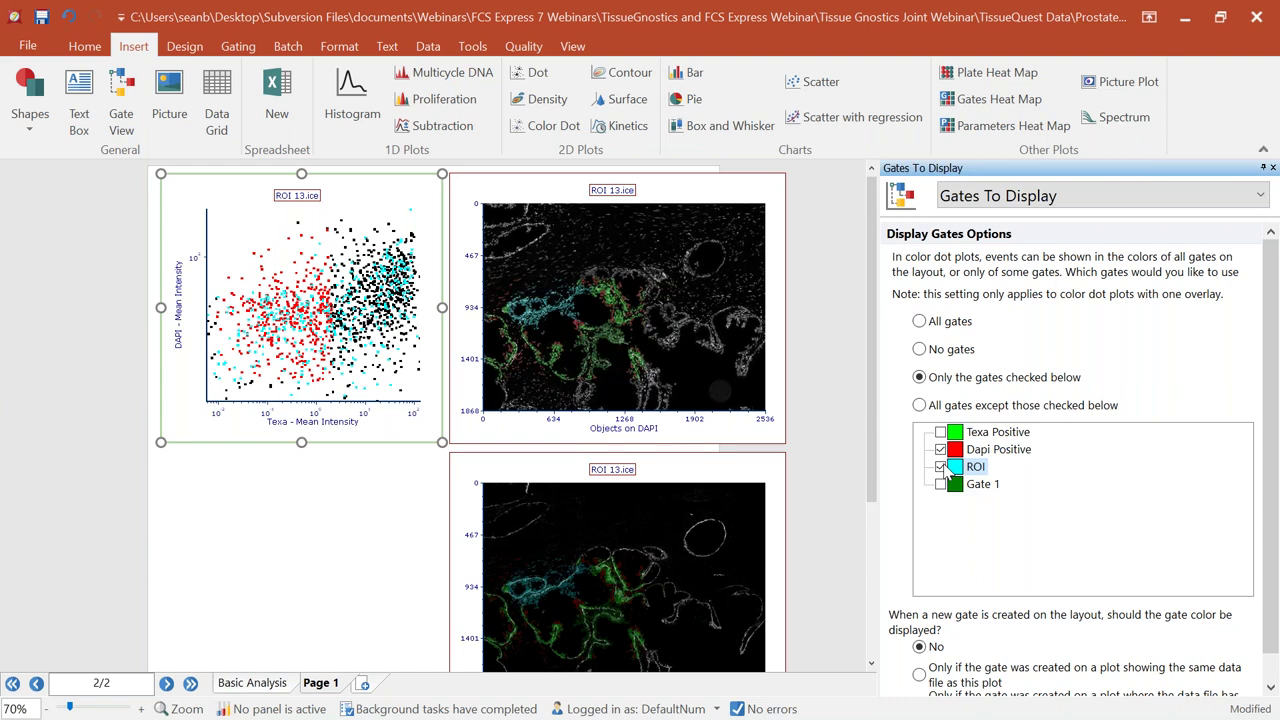
left_click(1272, 168)
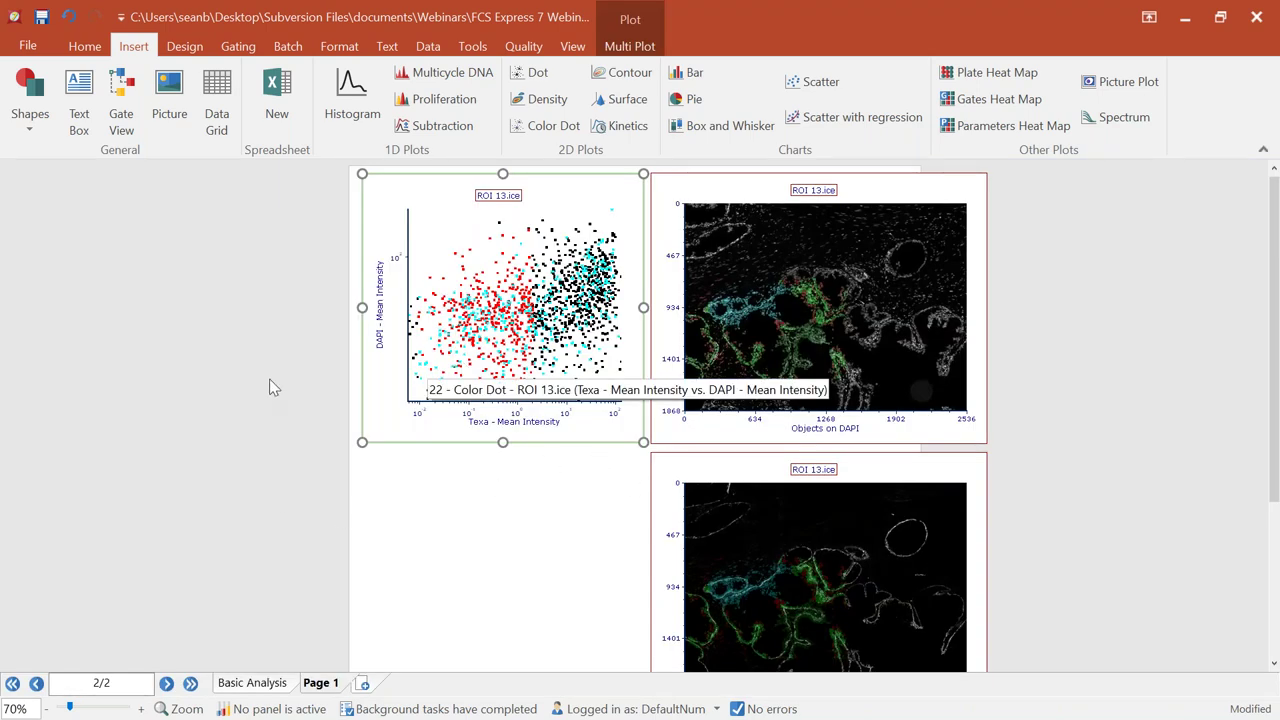
left_click(269, 331)
- Export the whole layout as the PowerPoint presentation Analysis.pptx, set to open after saving
left_click(26, 50)
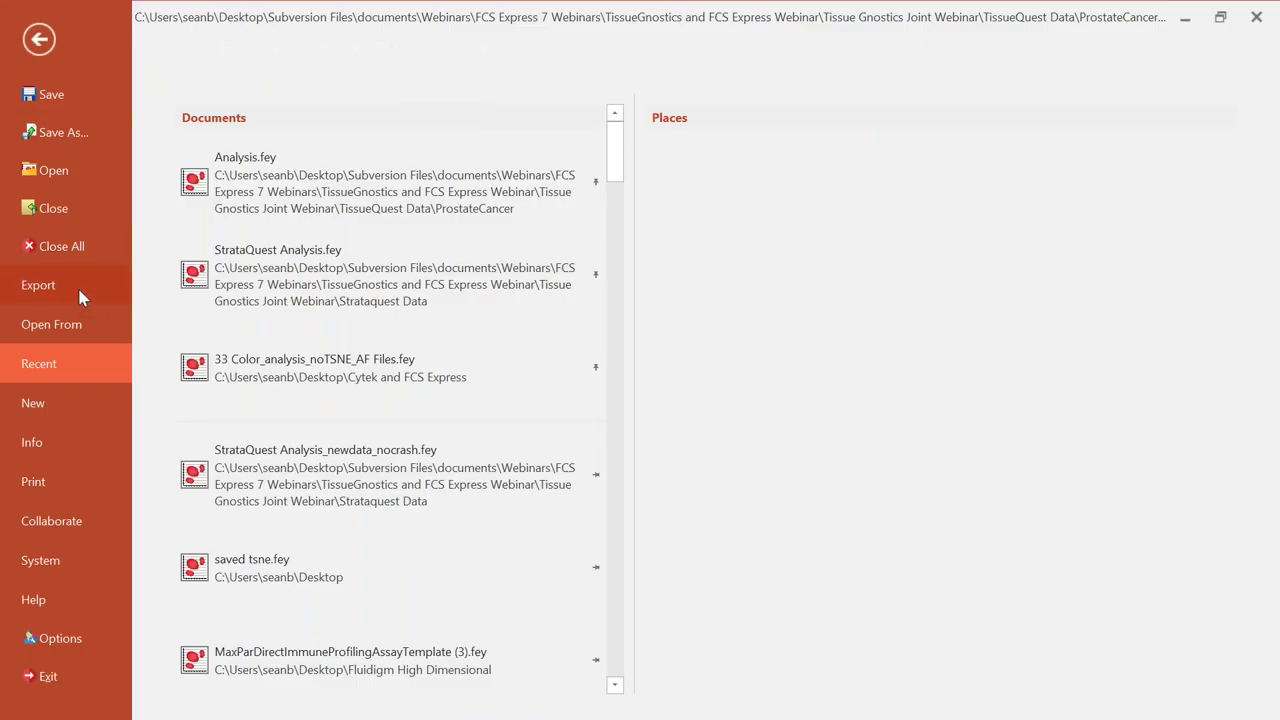
left_click(87, 290)
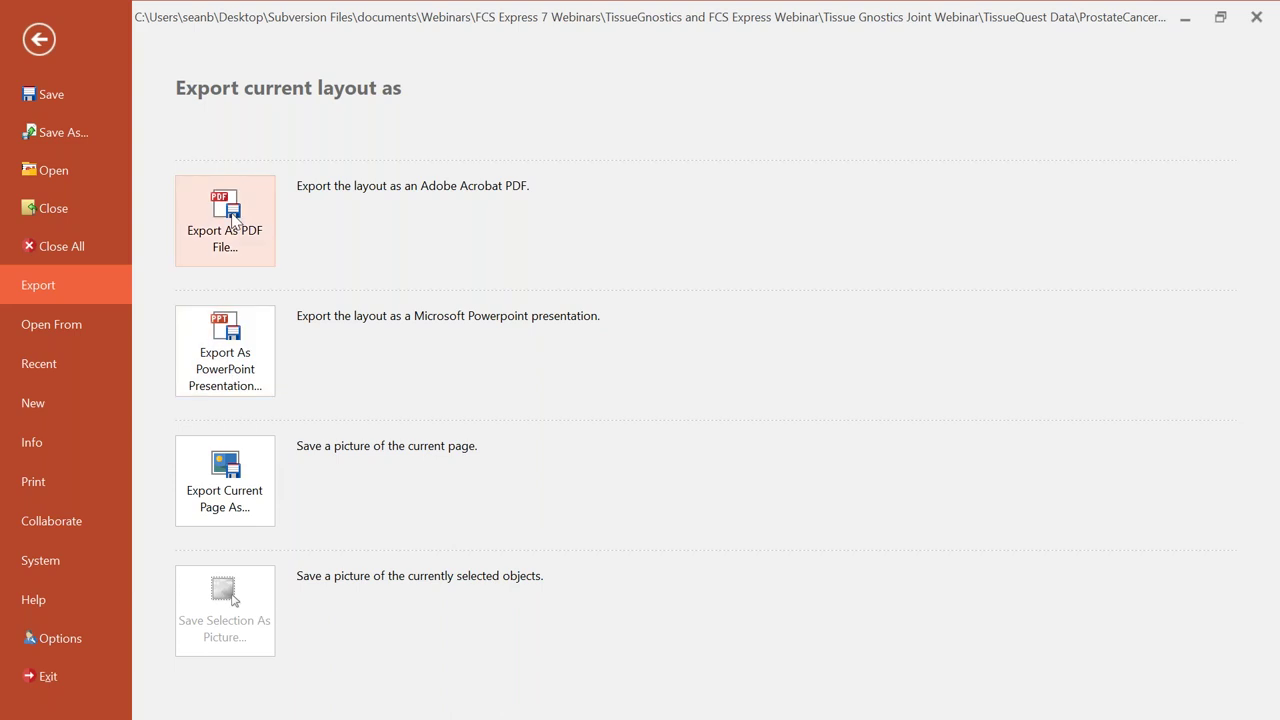
left_click(222, 378)
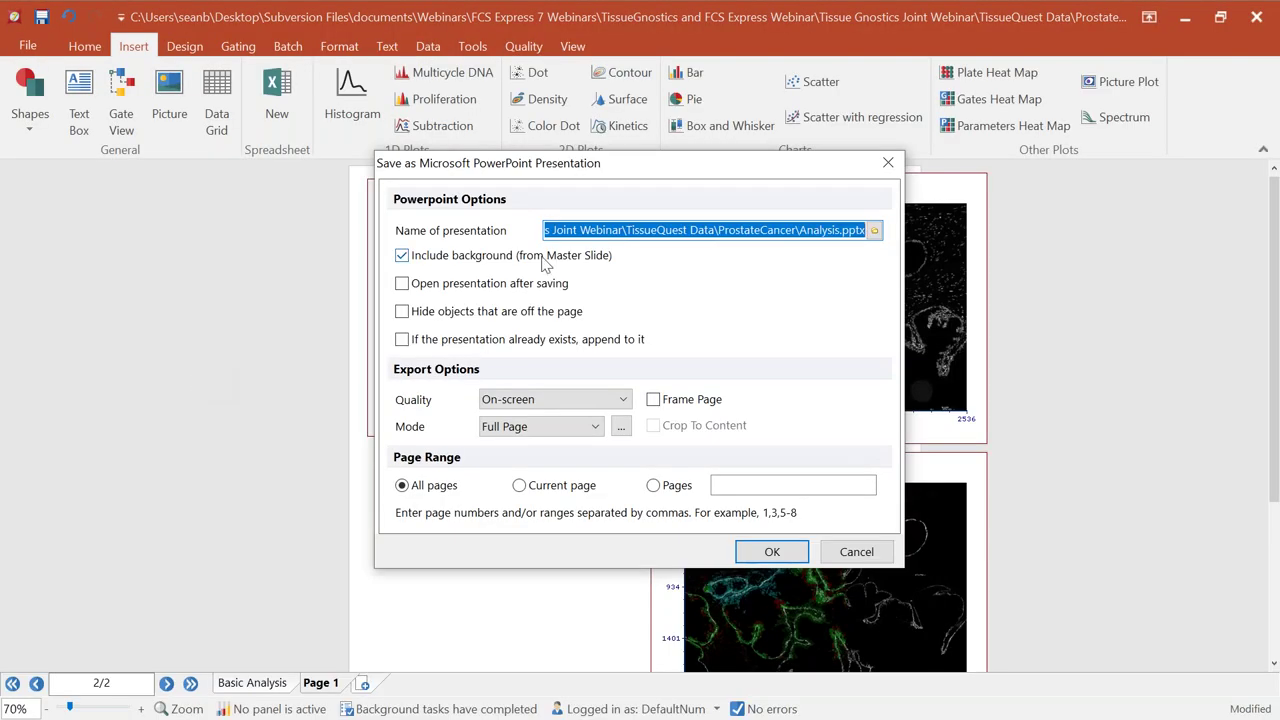
left_click(490, 285)
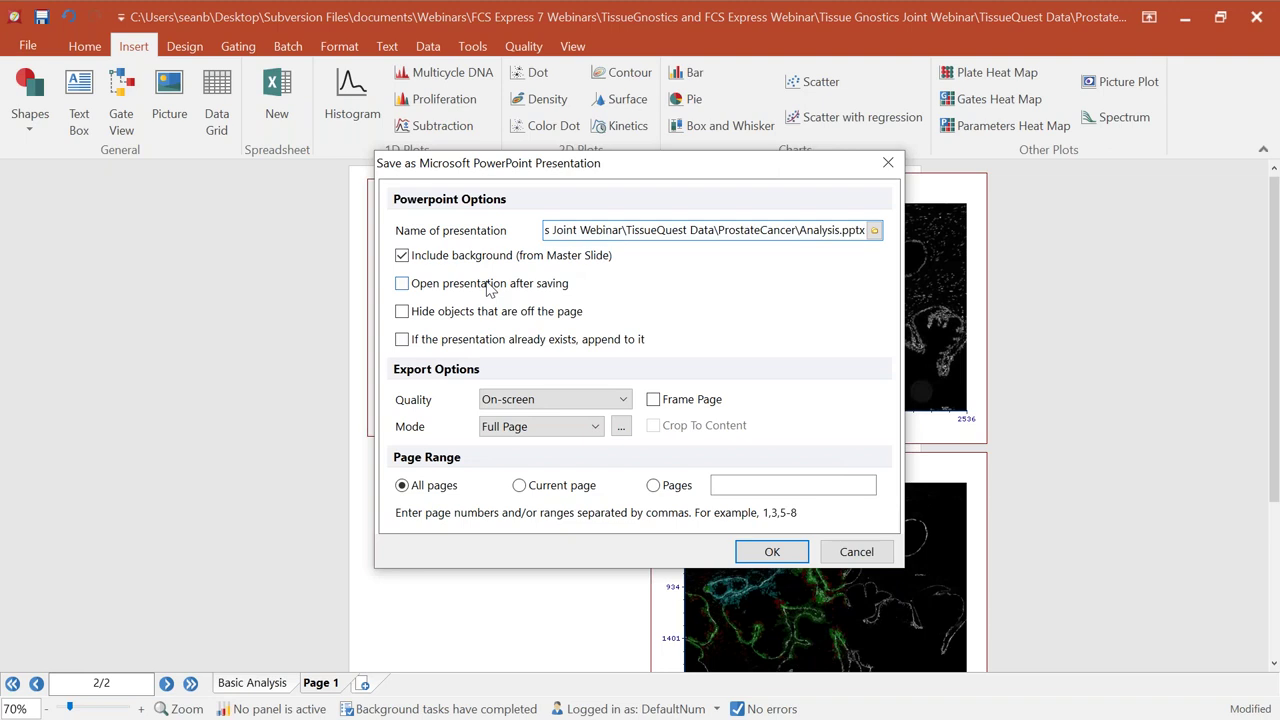
left_click(772, 553)
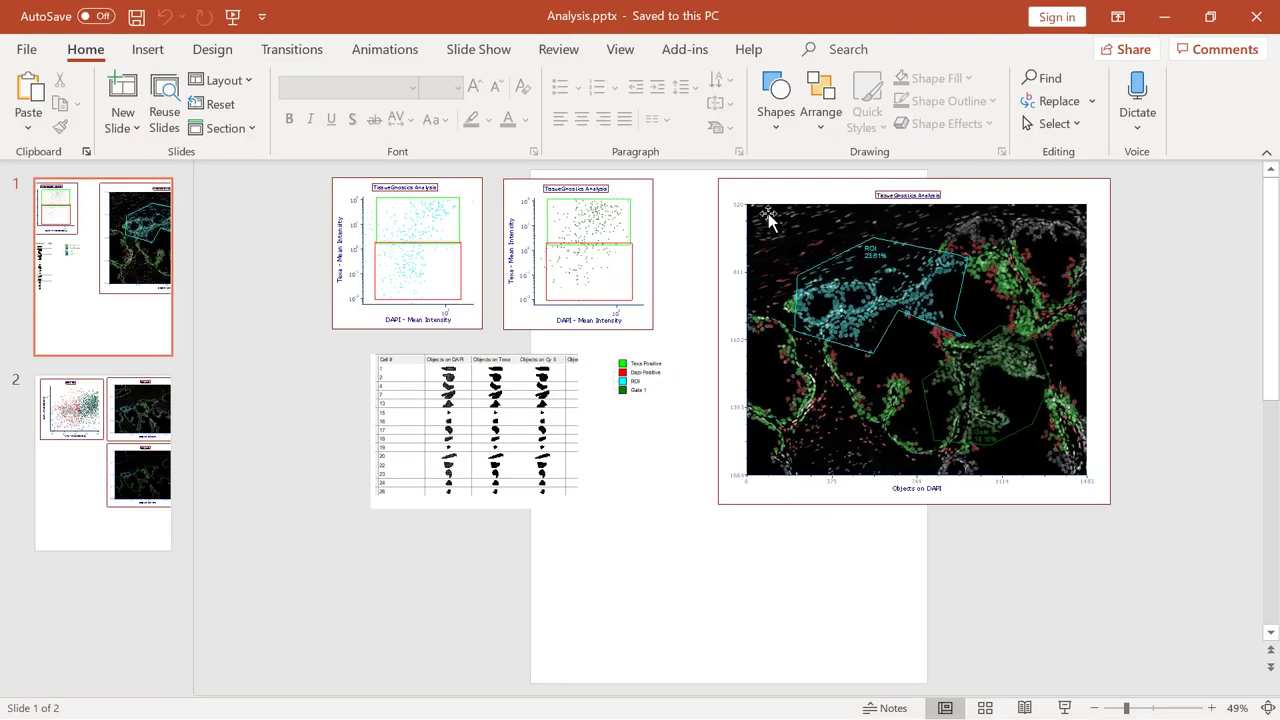
- On slide 1 of the exported presentation, enlarge the second TissueGnostics Analysis dot plot and shift it slightly down and left
left_click(768, 198)
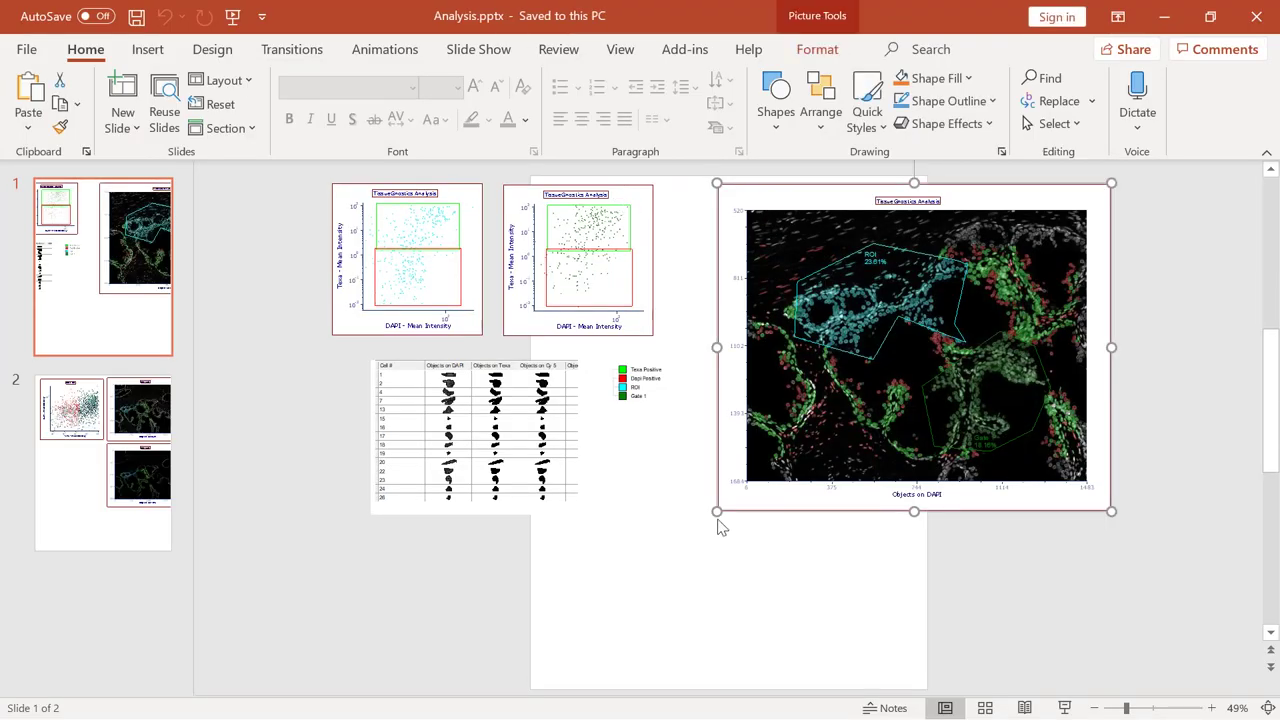
left_click(600, 240)
left_click_drag(687, 378, 955, 608)
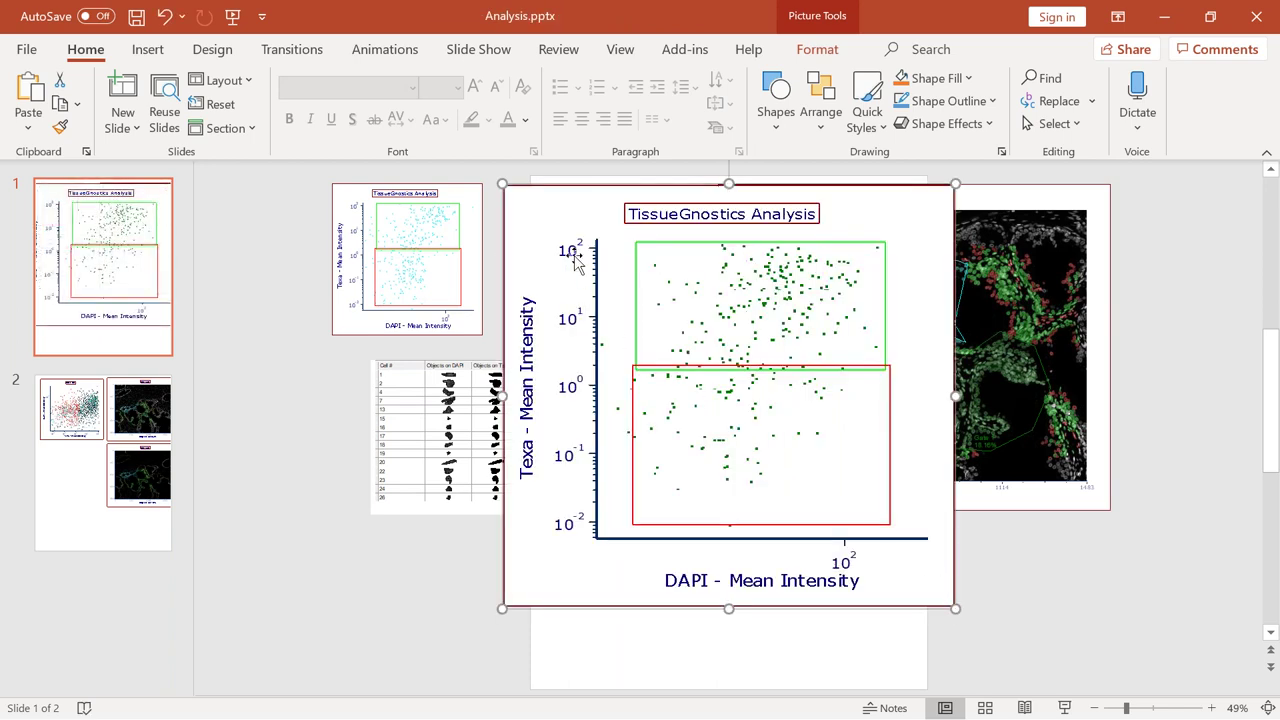
mouse_move(570, 250)
left_mouse_down()
mouse_move(677, 380)
mouse_move(561, 260)
left_mouse_up()
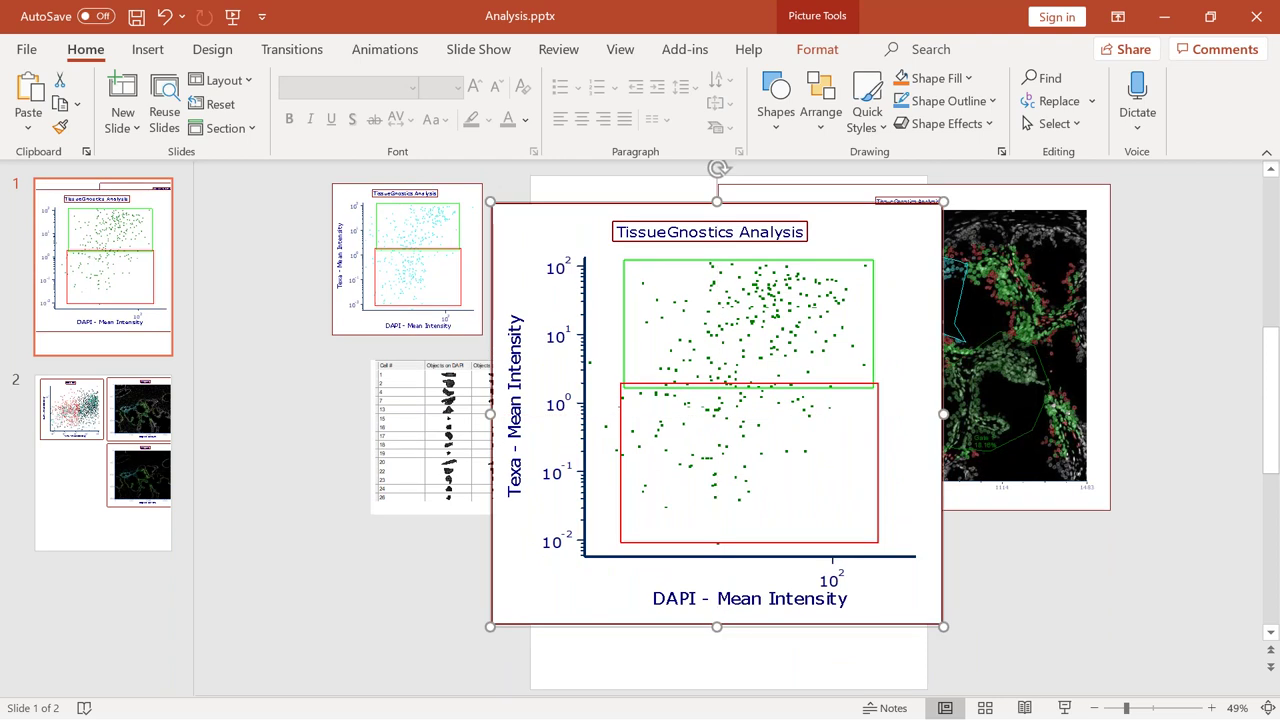
- On slide 2, enlarge the ROI 13.ice color dot plot from its lower-left corner and move it left, partly off the slide
left_click(51, 414)
left_click(651, 232)
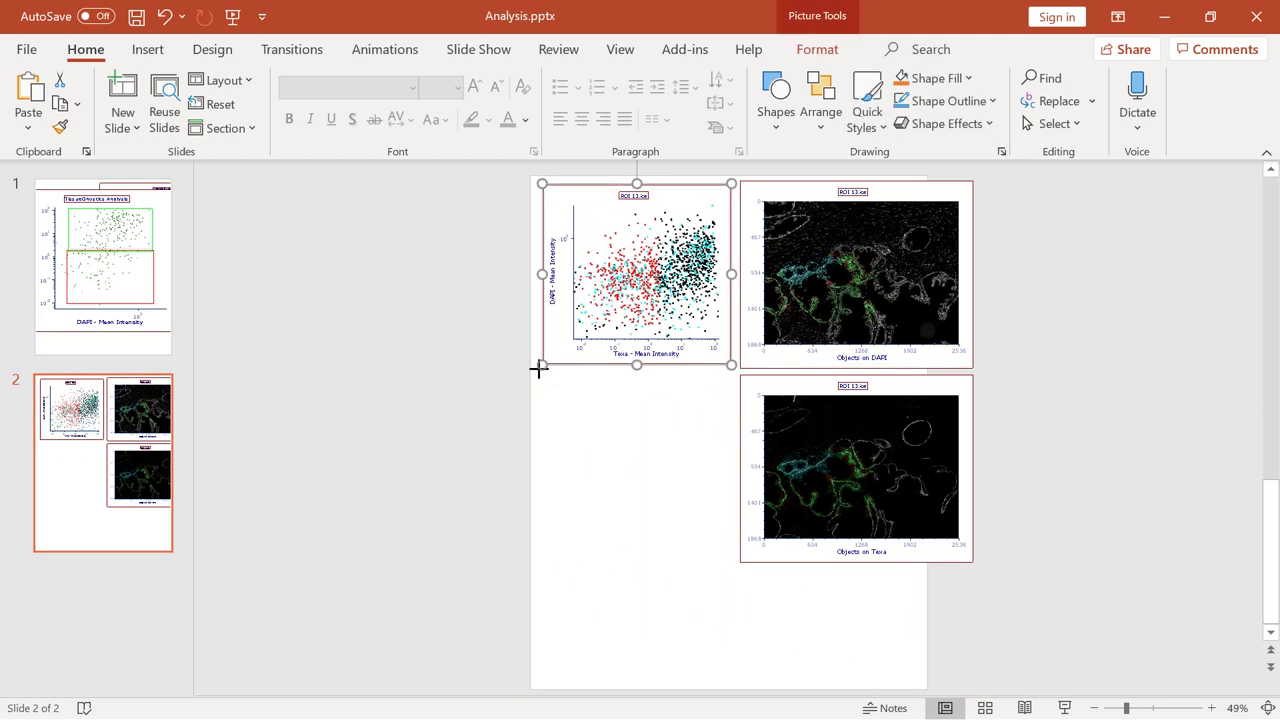
left_click_drag(540, 367, 370, 526)
left_click_drag(460, 465, 373, 457)
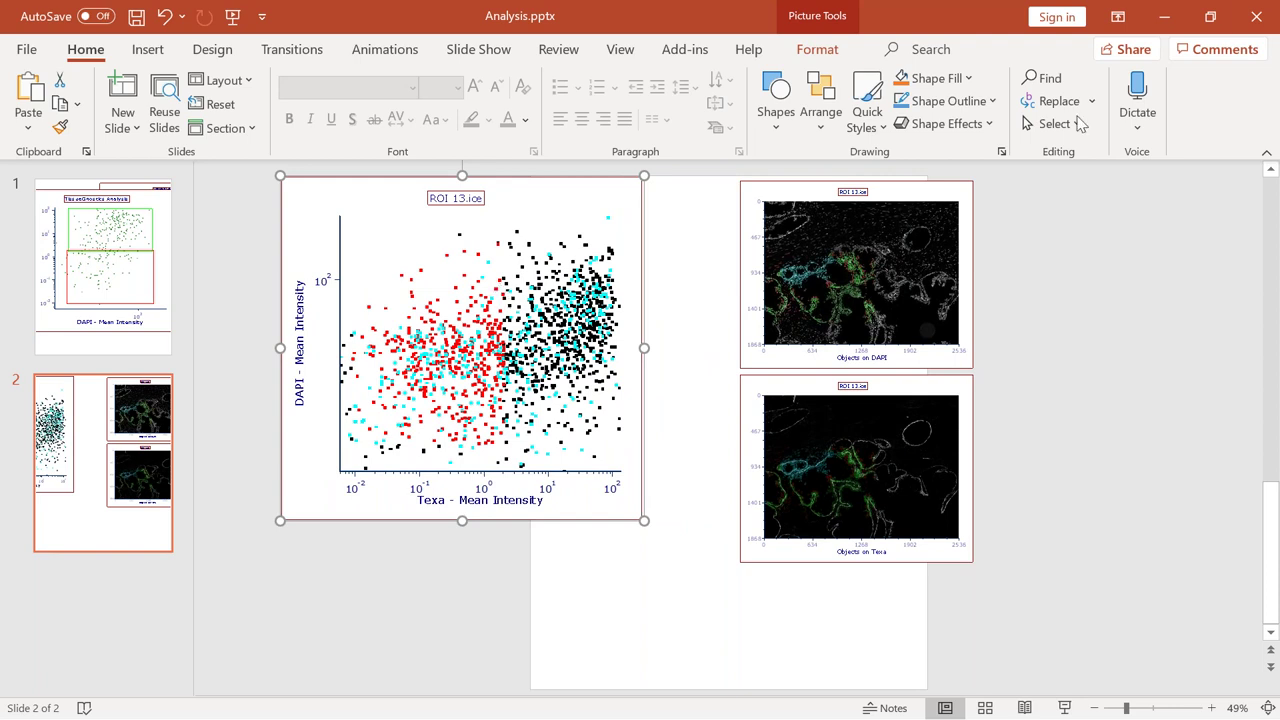
- Close the Analysis.pptx presentation without saving its changes
left_click(1257, 17)
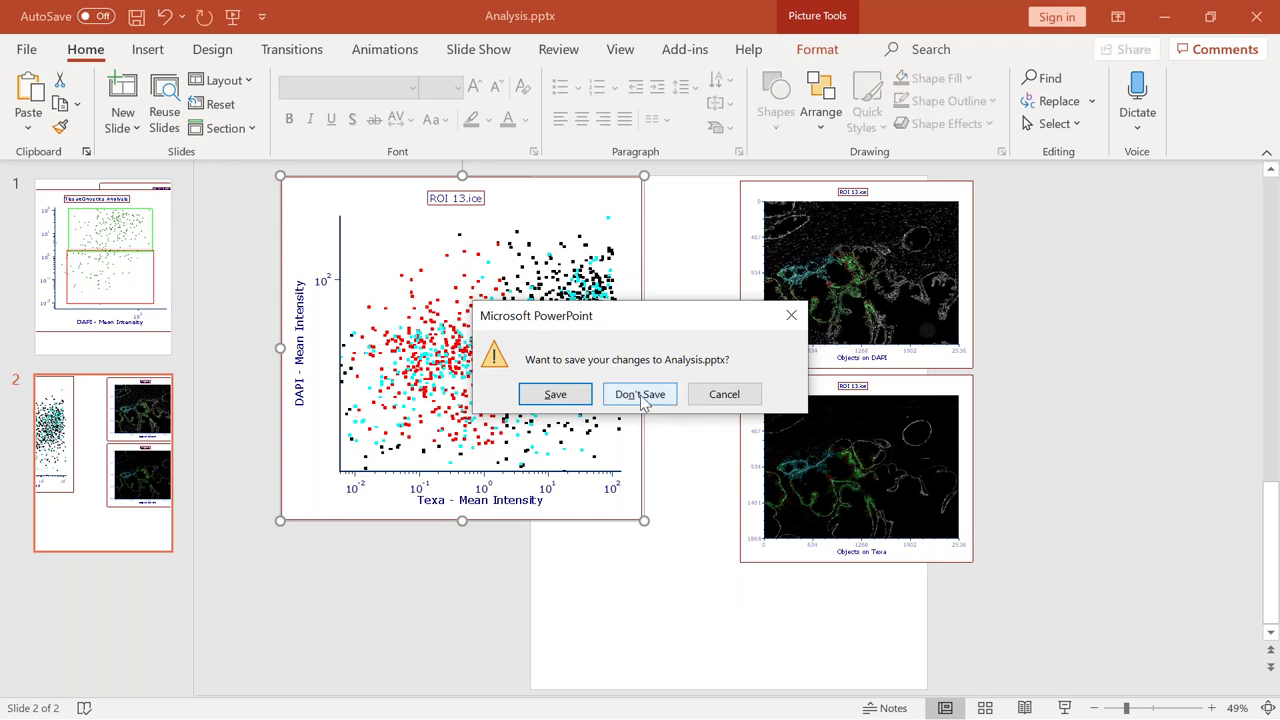
left_click(640, 394)
- Close the ProstateCancer analysis layout and open the StrataQuest analysis layout
left_click(1257, 17)
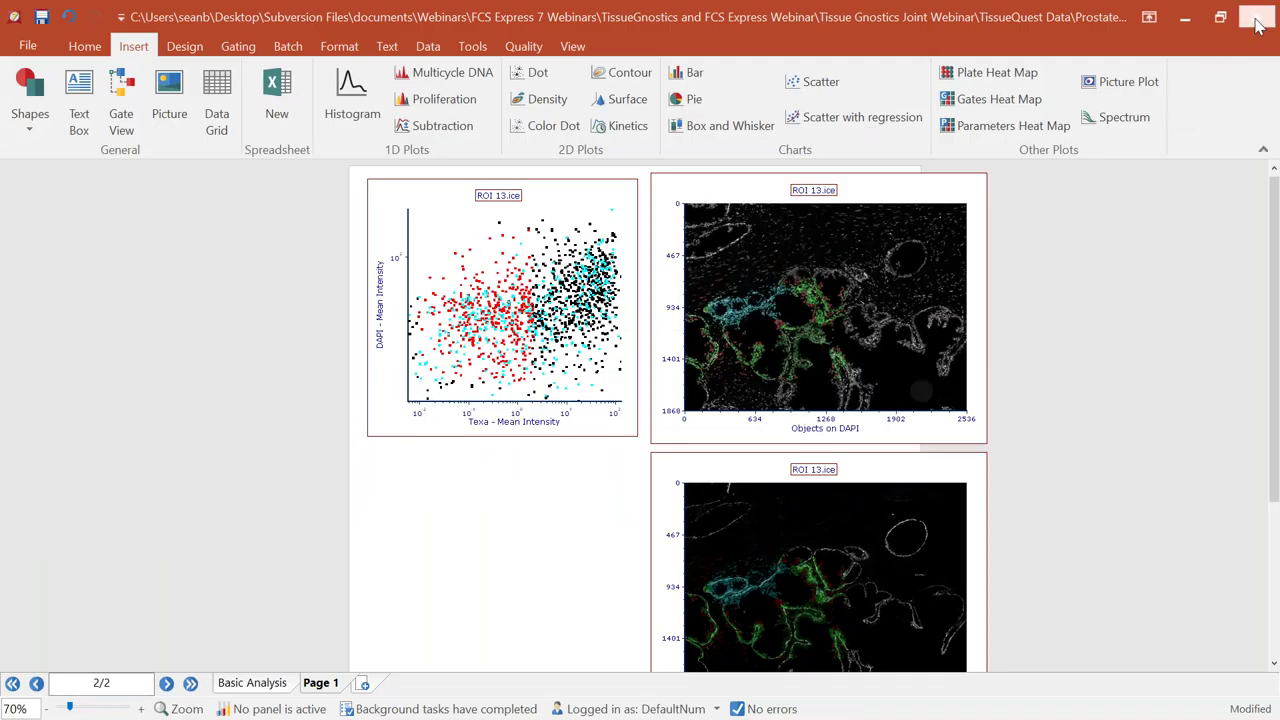
left_click(638, 508)
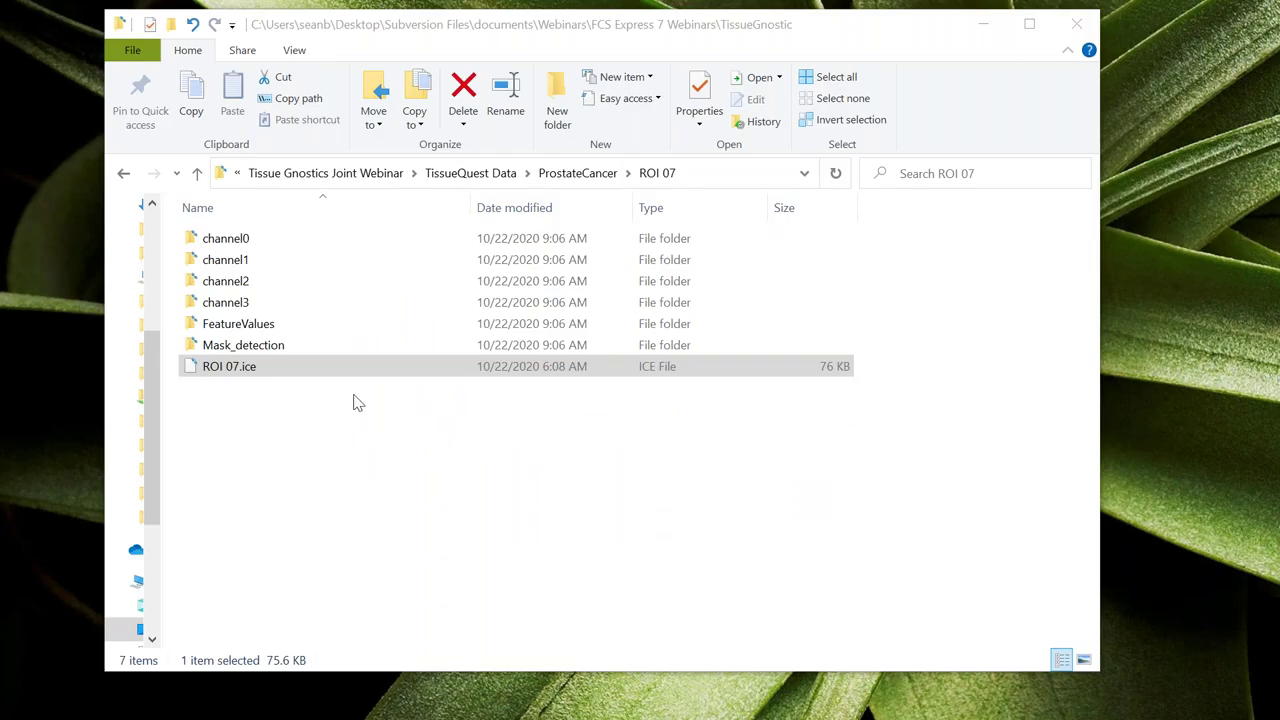
key("Return")
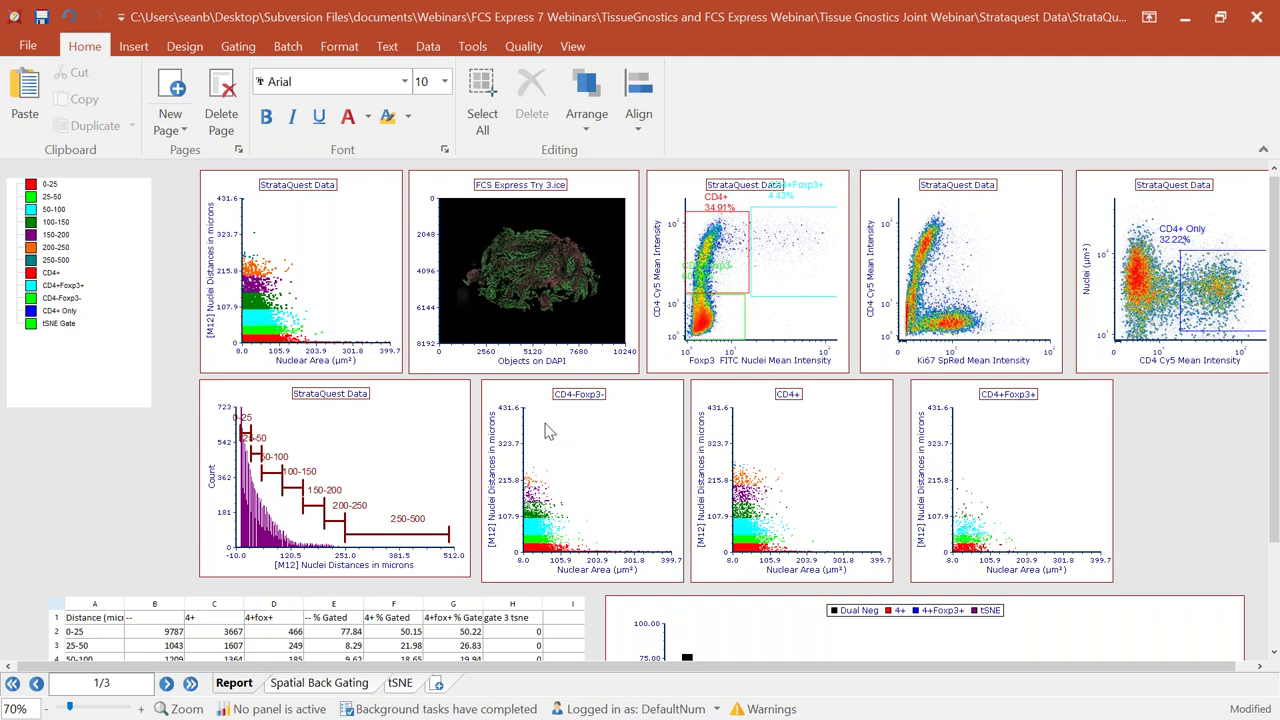
- View the parameters available for the Y axis of the nuclei distance versus nuclear area plot, and select the nuclei distance histogram
left_click(210, 256)
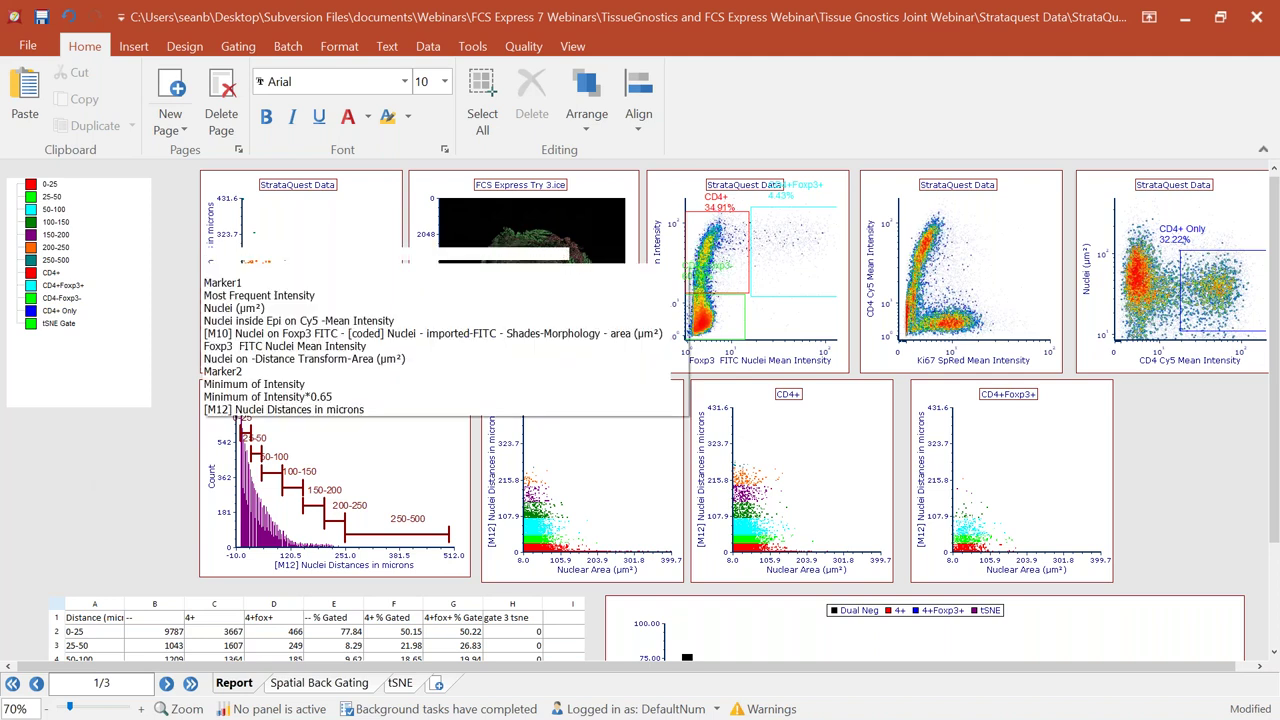
left_click(183, 232)
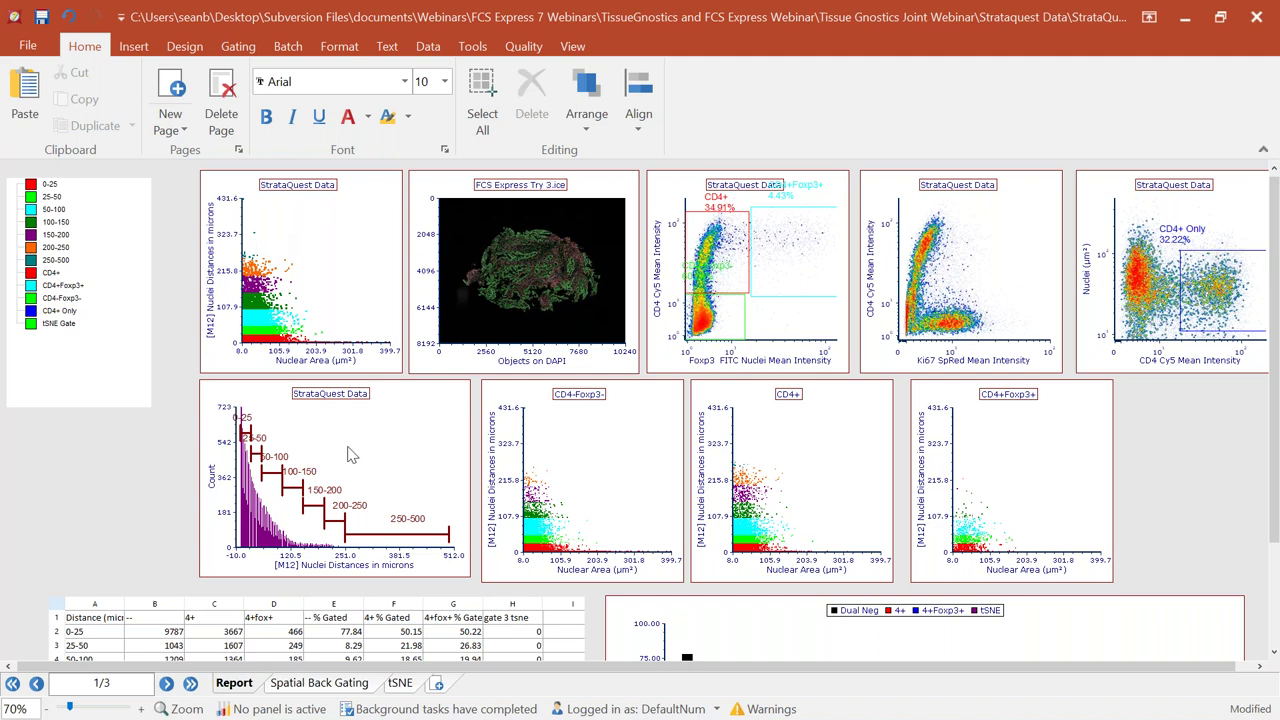
left_click(336, 521)
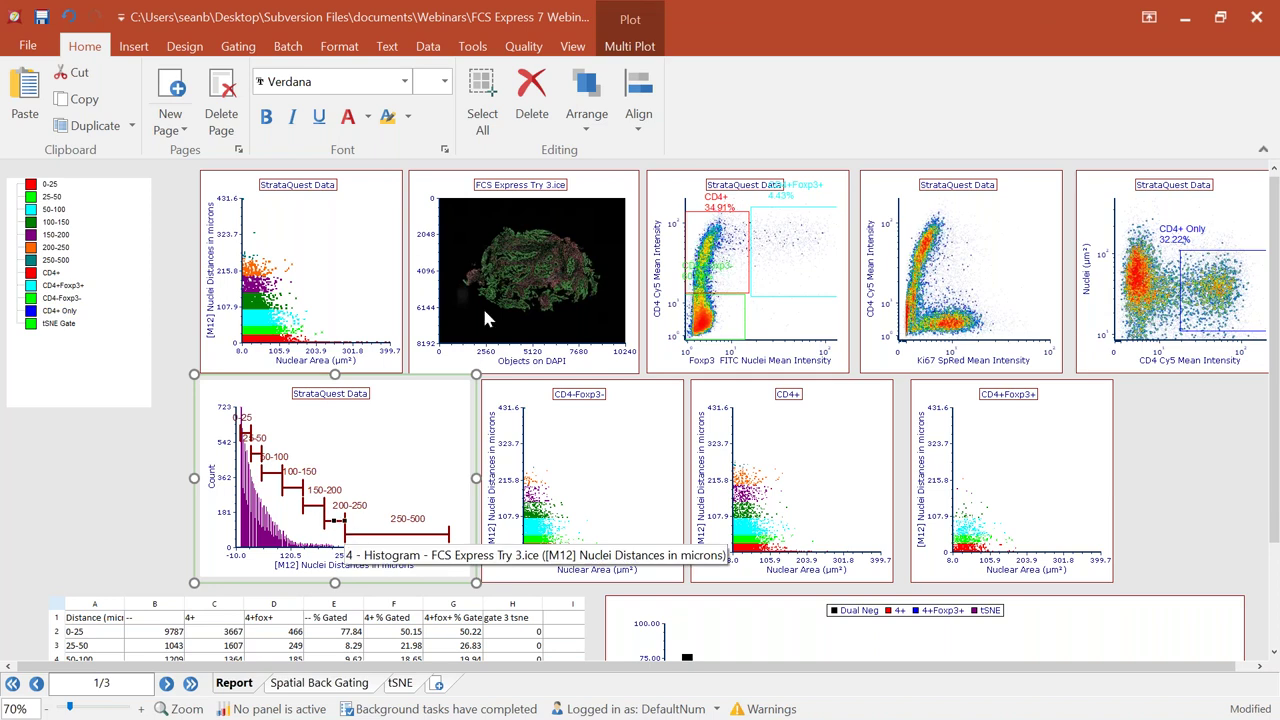
- Enlarge the FCS Express Try 3.ice picture plot to roughly twice its size and bring it to the front of the overlapping plots
left_click(584, 192)
left_click_drag(643, 376, 903, 585)
key("Escape")
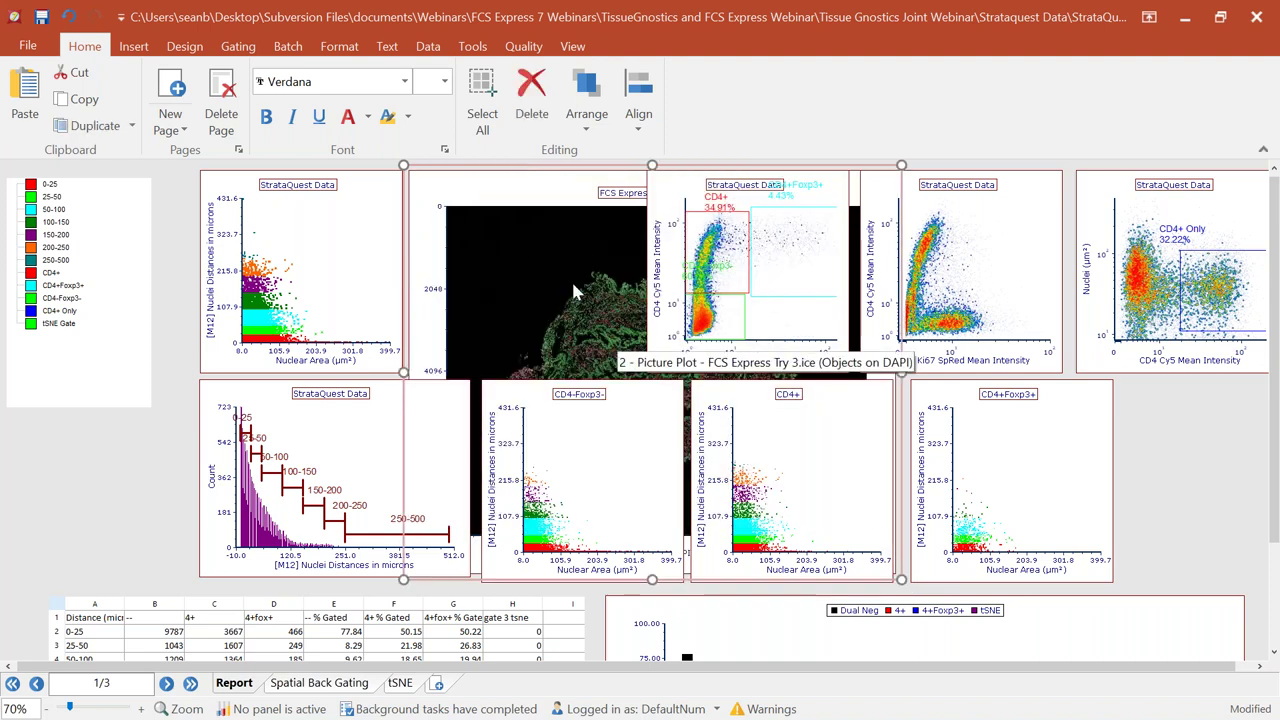
right_click(522, 172)
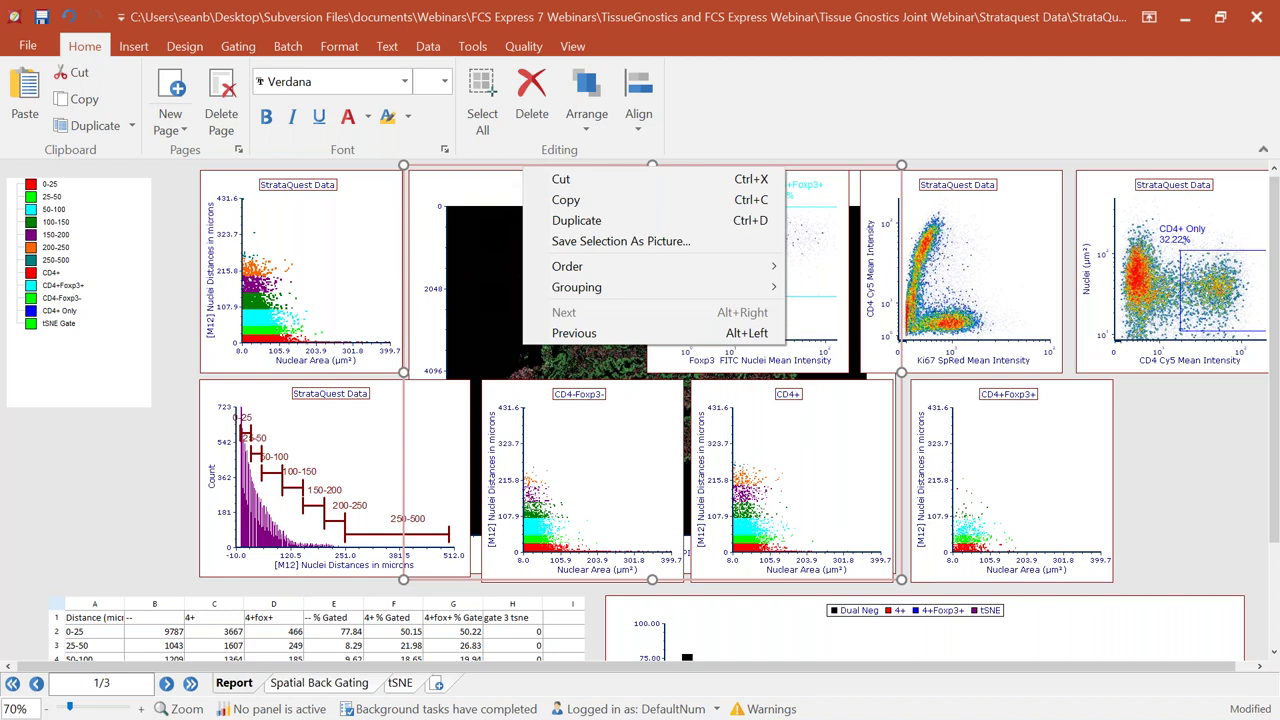
mouse_move(617, 270)
left_click(847, 267)
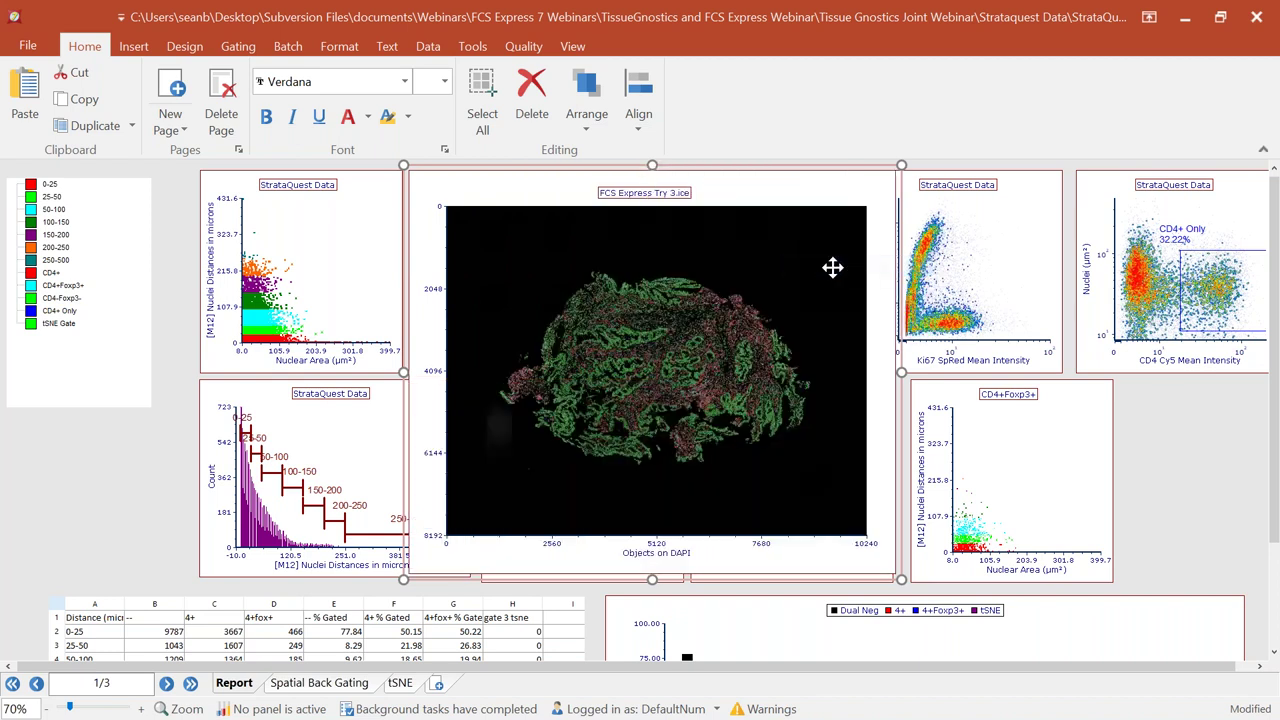